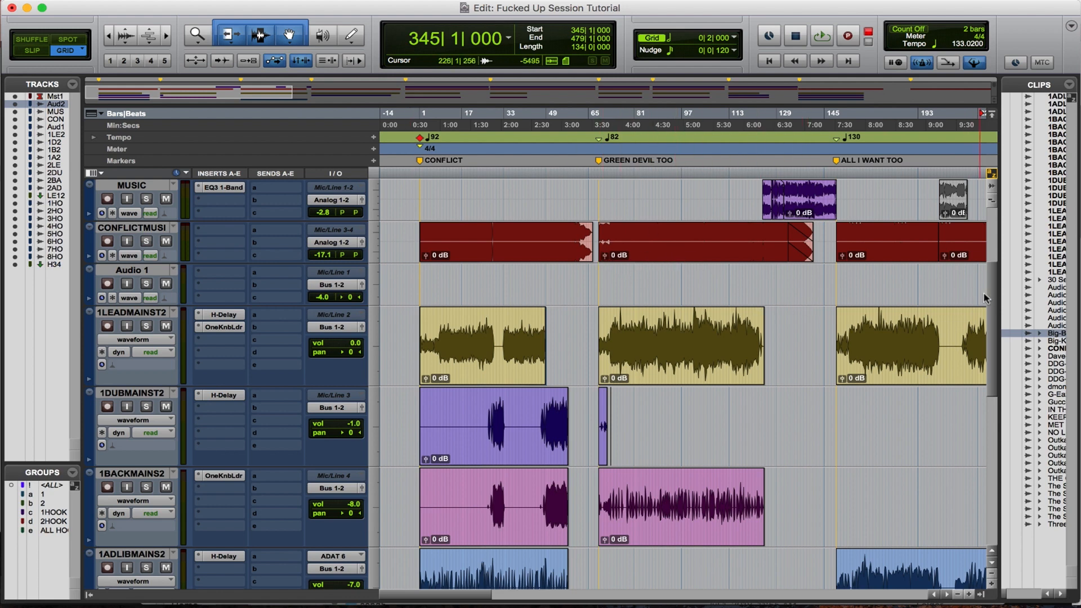
{"action": "left_click_drag", "start_coordinate": [995, 289], "coordinate": [984, 198]}
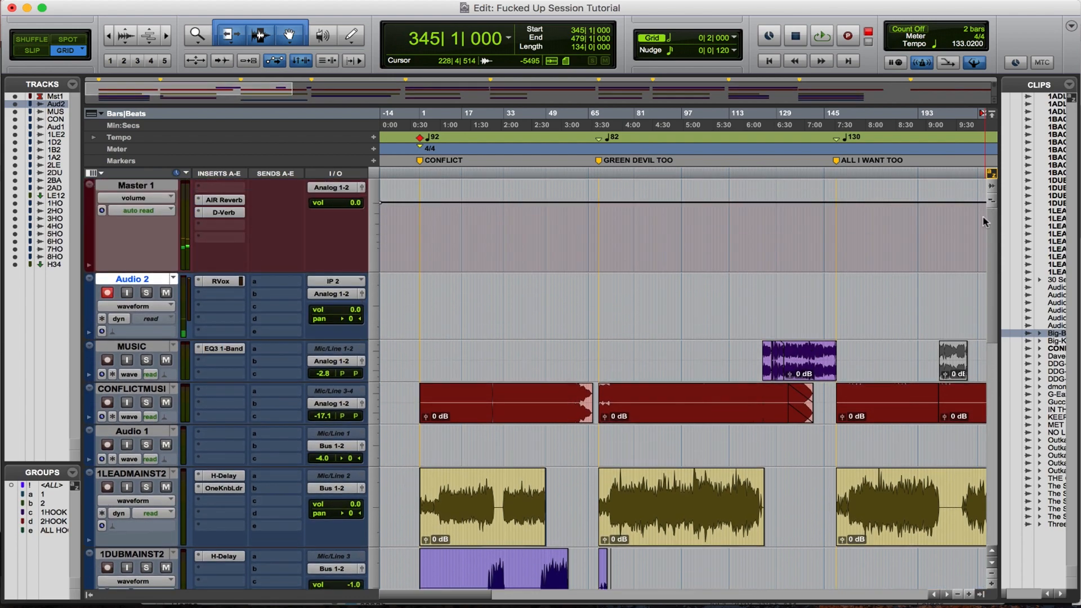
{"action": "scroll", "coordinate": [980, 237], "scroll_direction": "down", "scroll_amount": 2}
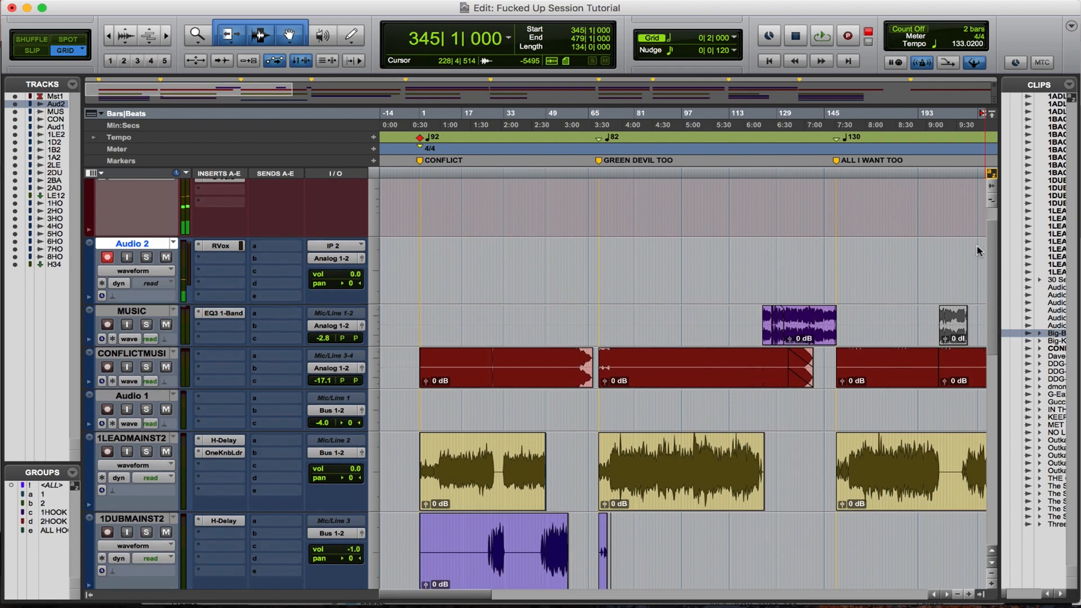
{"action": "scroll", "coordinate": [977, 237], "scroll_direction": "up", "scroll_amount": 2}
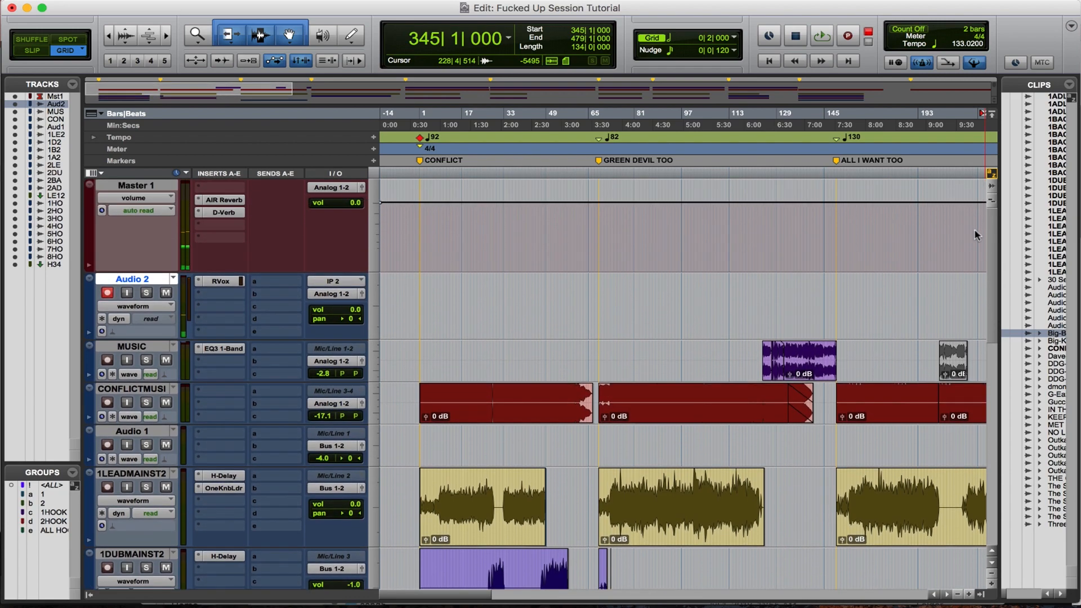
{"action": "scroll", "coordinate": [977, 236], "scroll_direction": "down", "scroll_amount": 7}
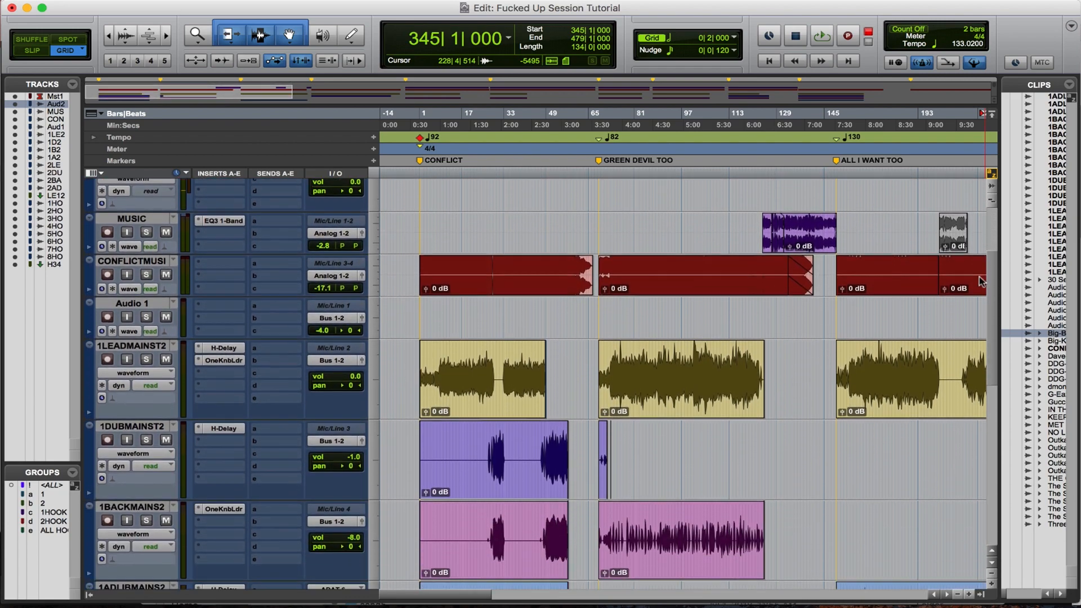
{"action": "scroll", "coordinate": [981, 282], "scroll_direction": "down", "scroll_amount": 1}
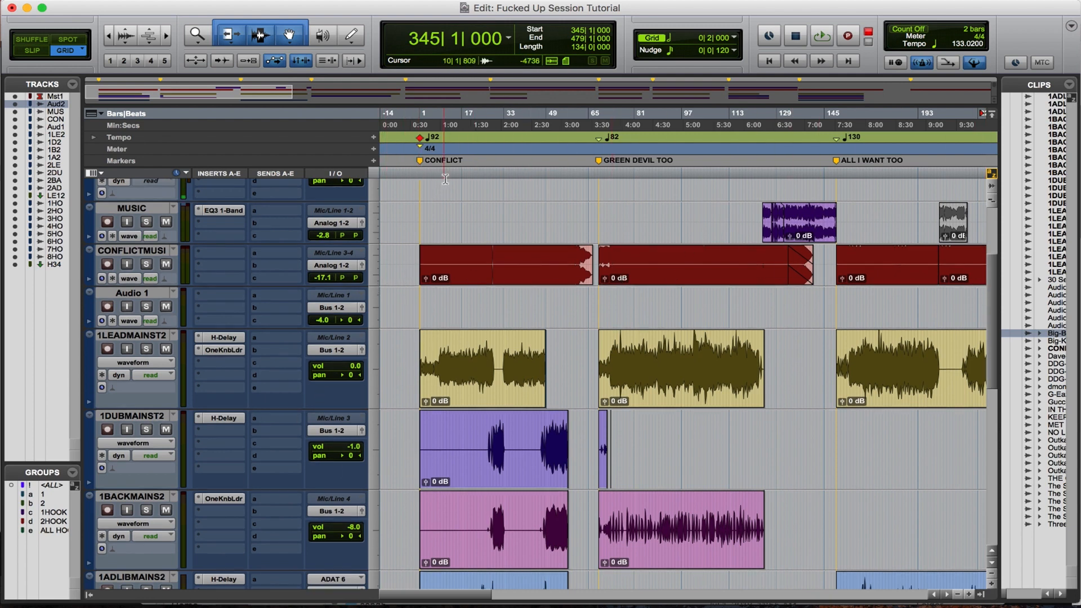
Play the CONFLICT song from bar 28, beat 3, review its tracks down to HOOK BUS 3&4 during playback, and stop.
{"action": "left_click_drag", "start_coordinate": [993, 307], "coordinate": [986, 242]}
{"action": "left_click", "coordinate": [493, 170]}
{"action": "key", "text": "space"}
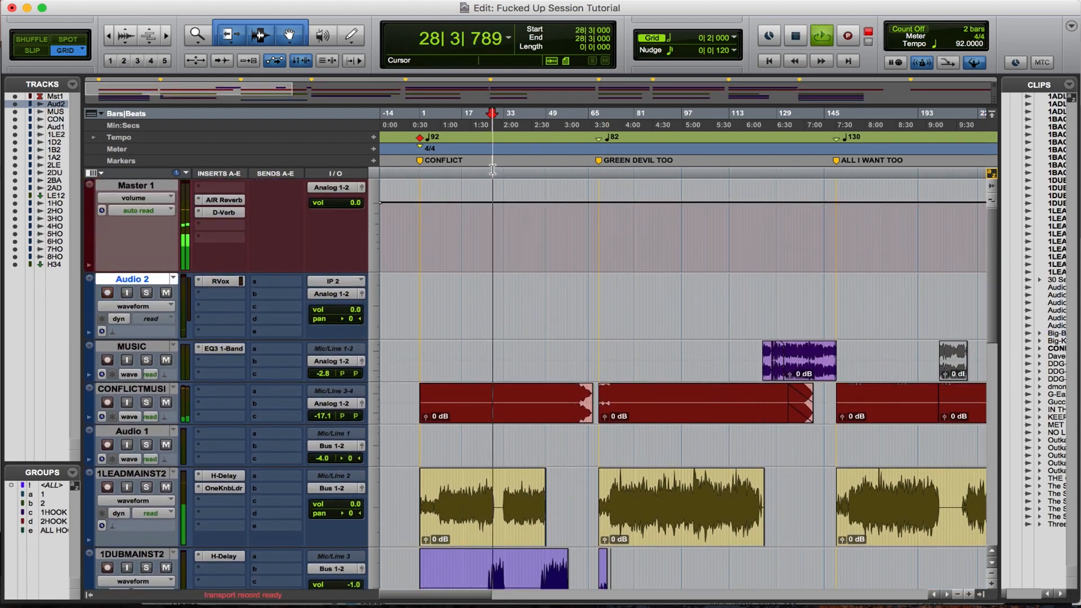
{"action": "mouse_move", "coordinate": [990, 315]}
{"action": "left_mouse_down"}
{"action": "mouse_move", "coordinate": [982, 421]}
{"action": "mouse_move", "coordinate": [983, 367]}
{"action": "left_mouse_up"}
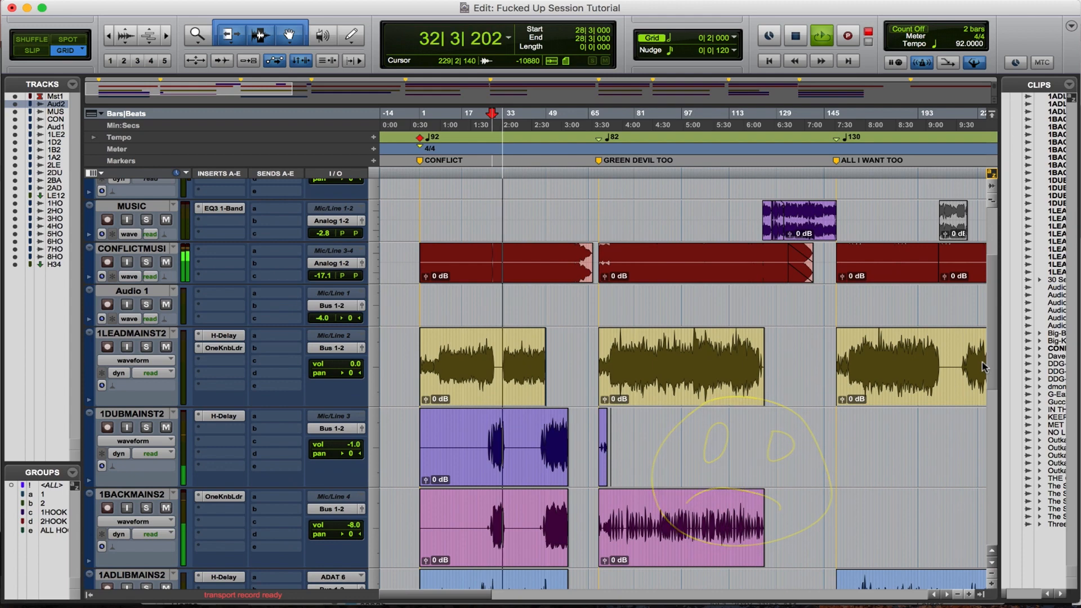
{"action": "left_click_drag", "start_coordinate": [983, 367], "coordinate": [959, 512]}
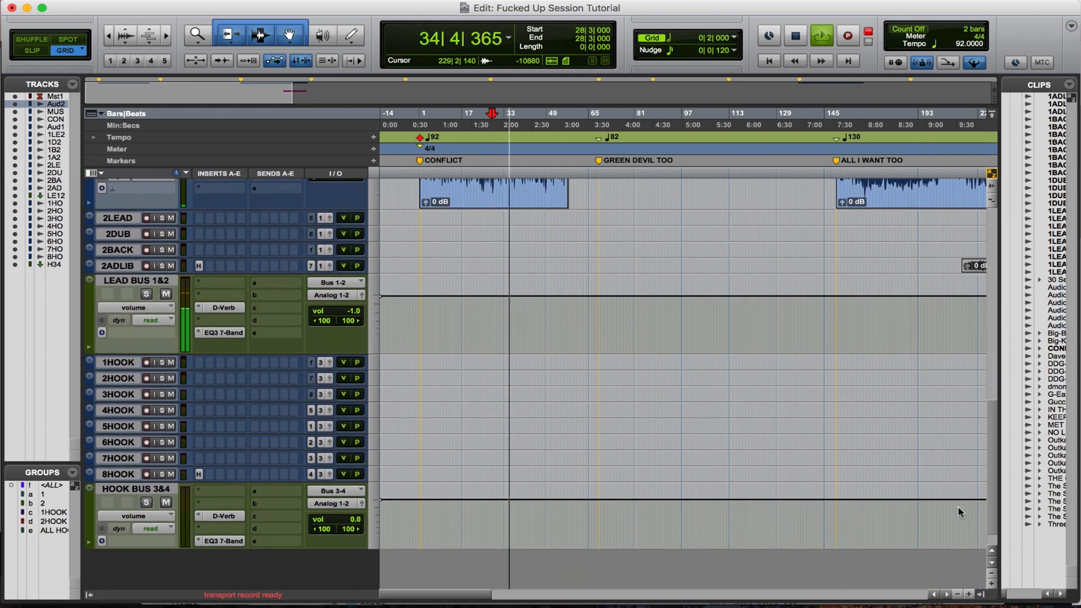
{"action": "scroll", "coordinate": [957, 505], "scroll_direction": "up", "scroll_amount": 10}
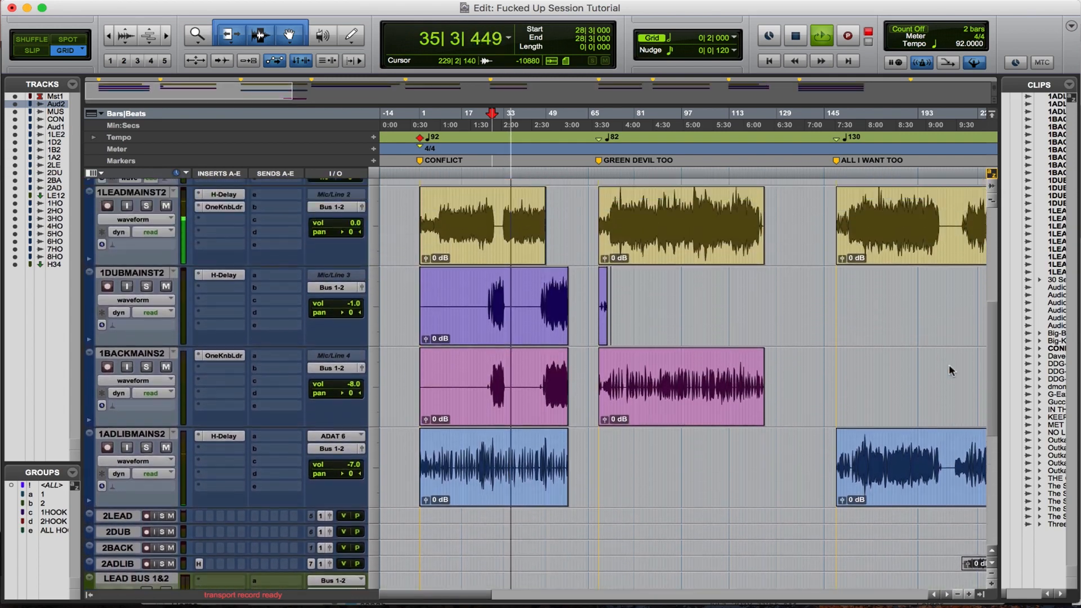
{"action": "scroll", "coordinate": [949, 369], "scroll_direction": "up", "scroll_amount": 8}
{"action": "scroll", "coordinate": [964, 378], "scroll_direction": "down", "scroll_amount": 6}
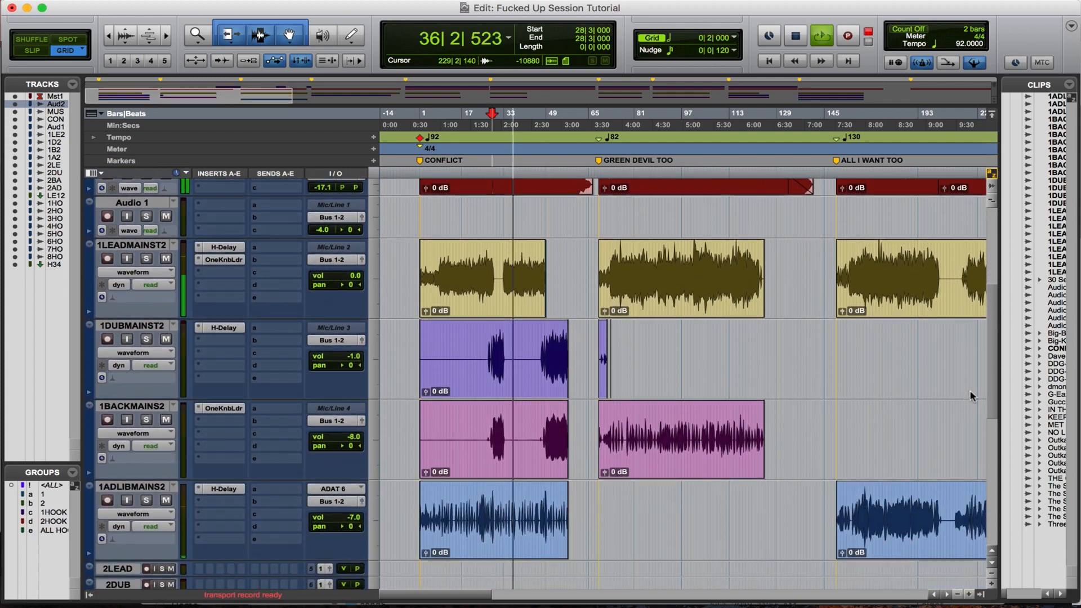
{"action": "scroll", "coordinate": [969, 394], "scroll_direction": "down", "scroll_amount": 1}
{"action": "scroll", "coordinate": [968, 386], "scroll_direction": "up", "scroll_amount": 2}
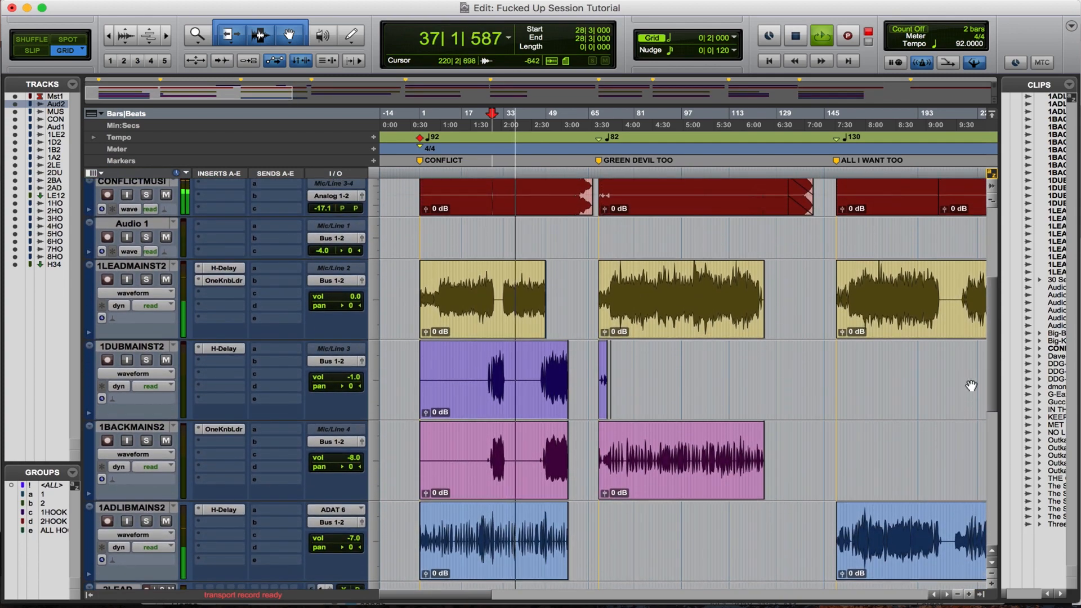
{"action": "key", "text": "space"}
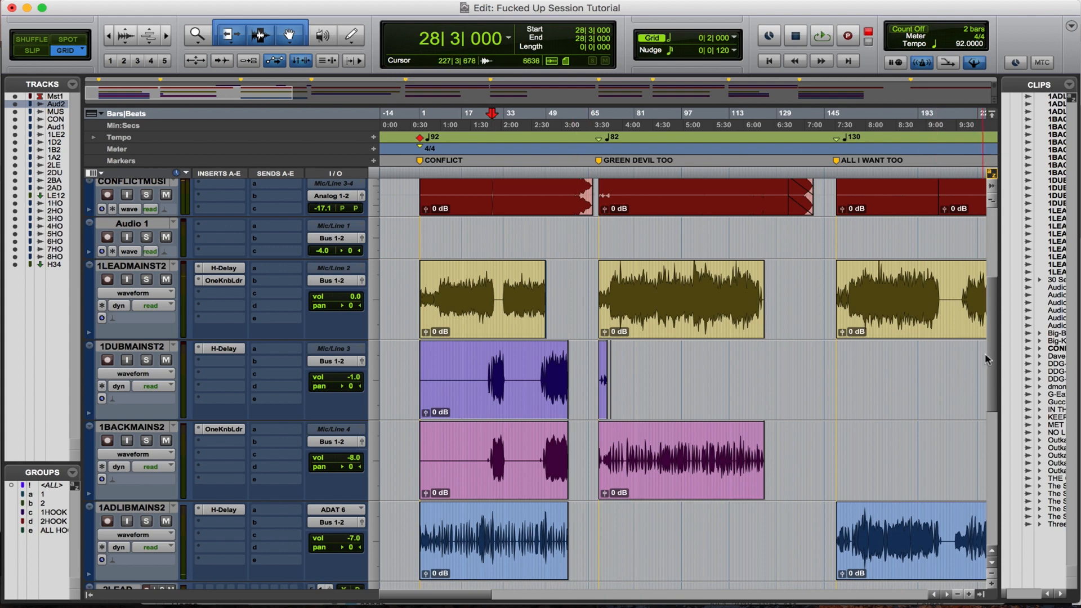
Examine the track layout from the main vocals through the 2LEAD, bus and hook tracks and back up to MUSIC.
{"action": "scroll", "coordinate": [984, 353], "scroll_direction": "down", "scroll_amount": 10}
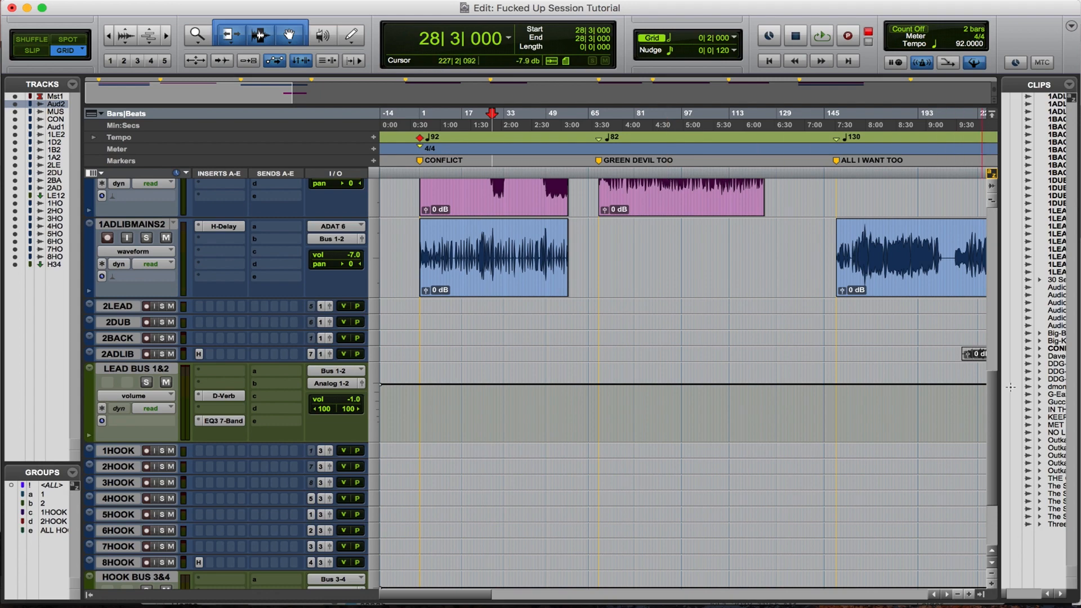
{"action": "scroll", "coordinate": [994, 394], "scroll_direction": "down", "scroll_amount": 4}
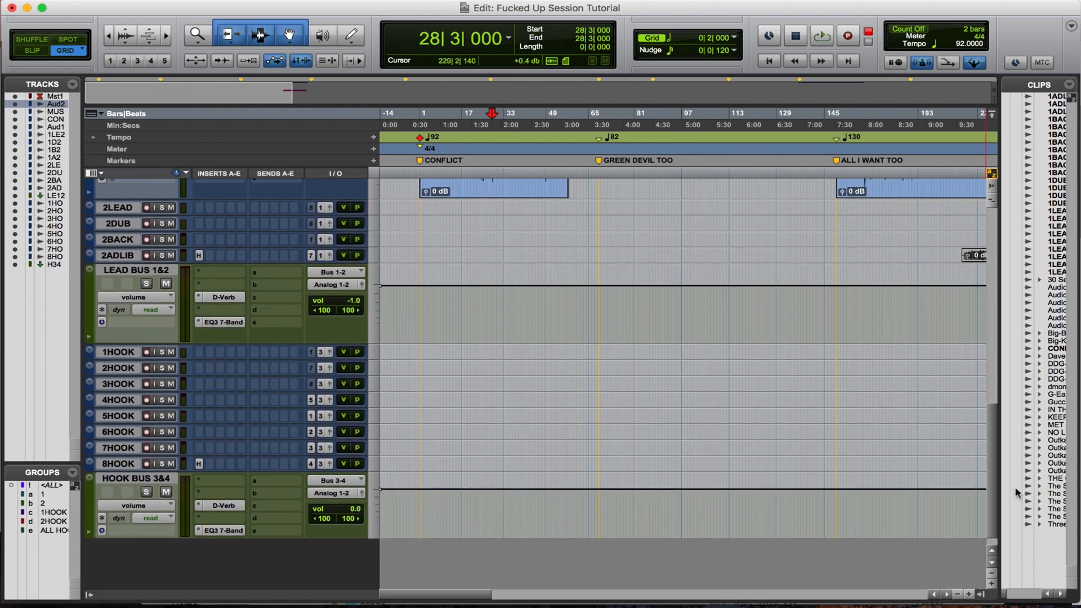
{"action": "scroll", "coordinate": [991, 485], "scroll_direction": "up", "scroll_amount": 3}
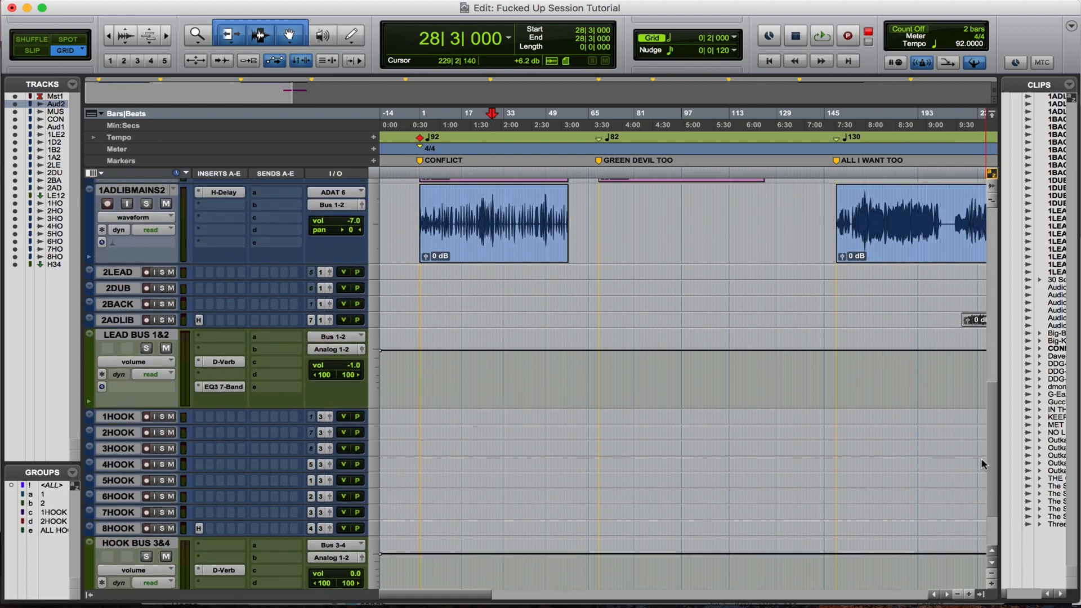
{"action": "scroll", "coordinate": [982, 462], "scroll_direction": "up", "scroll_amount": 6}
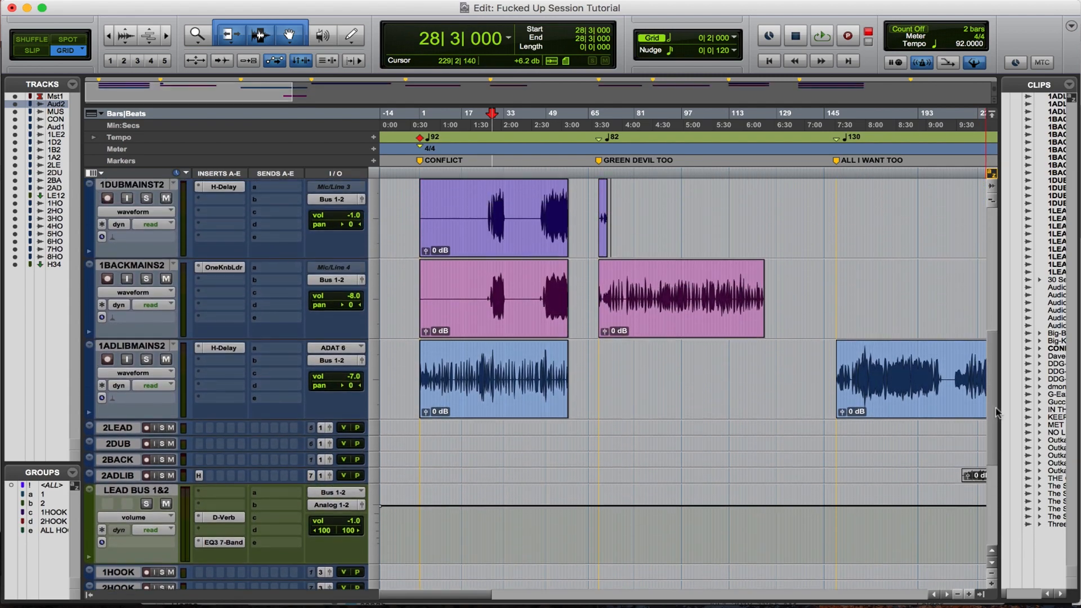
{"action": "scroll", "coordinate": [991, 436], "scroll_direction": "down", "scroll_amount": 3}
{"action": "scroll", "coordinate": [991, 435], "scroll_direction": "up", "scroll_amount": 10}
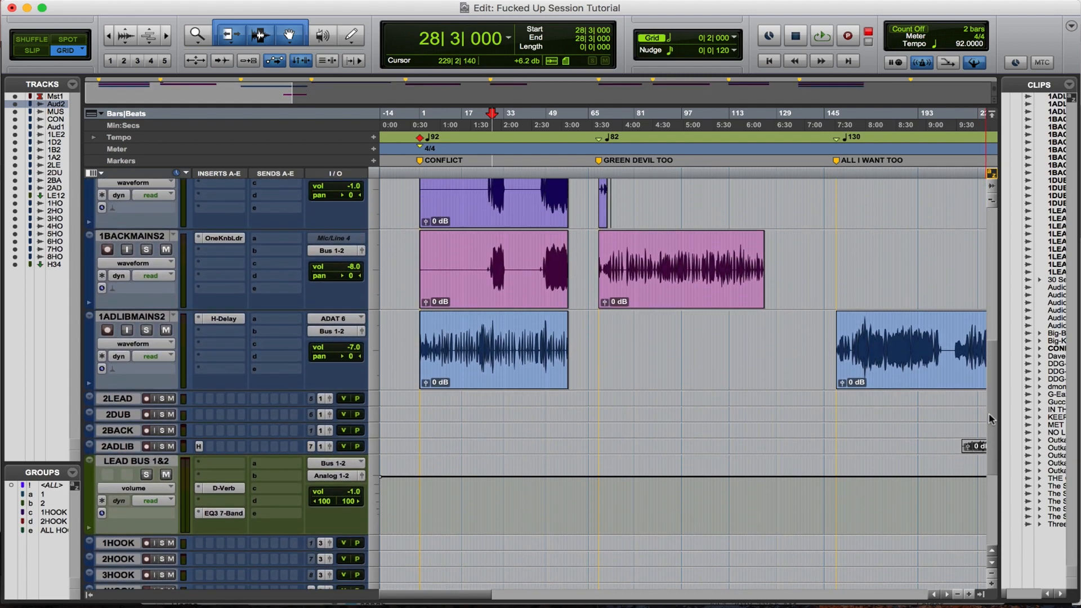
{"action": "scroll", "coordinate": [985, 348], "scroll_direction": "up", "scroll_amount": 4}
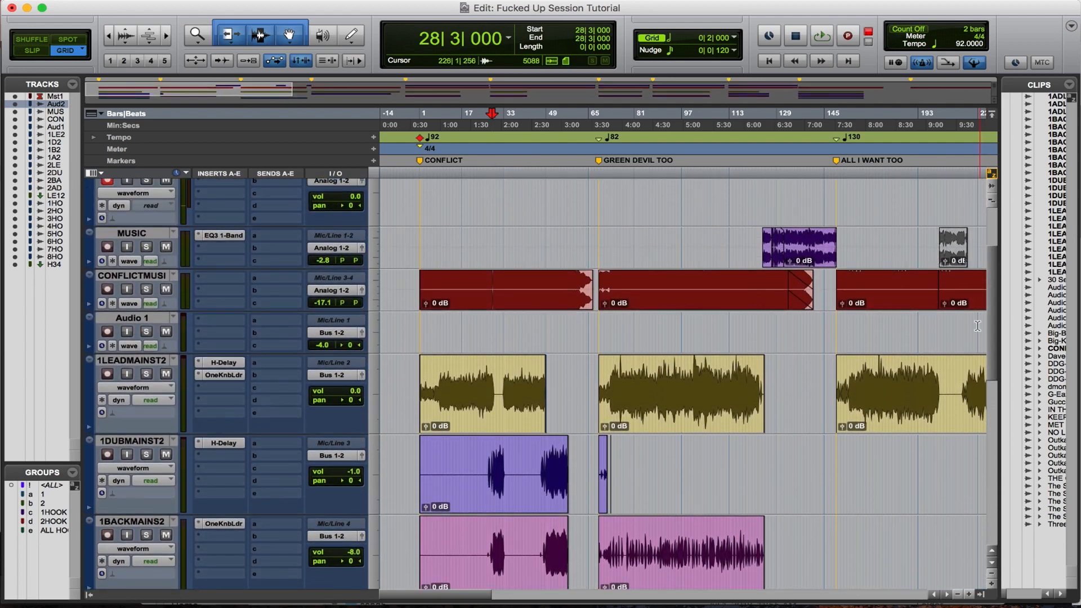
Inspect the OneKnob Louder insert on the 1BACKMAINS2 track and the H-Delay insert on 1LEADMAINST2, closing each plug-in window.
{"action": "left_click", "coordinate": [238, 528]}
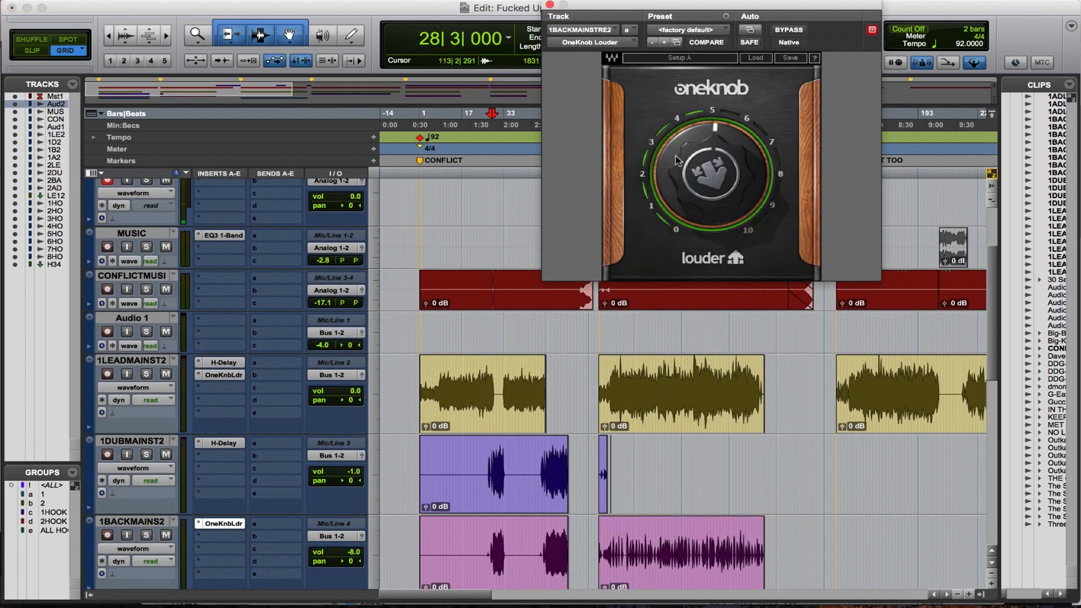
{"action": "left_click", "coordinate": [549, 5]}
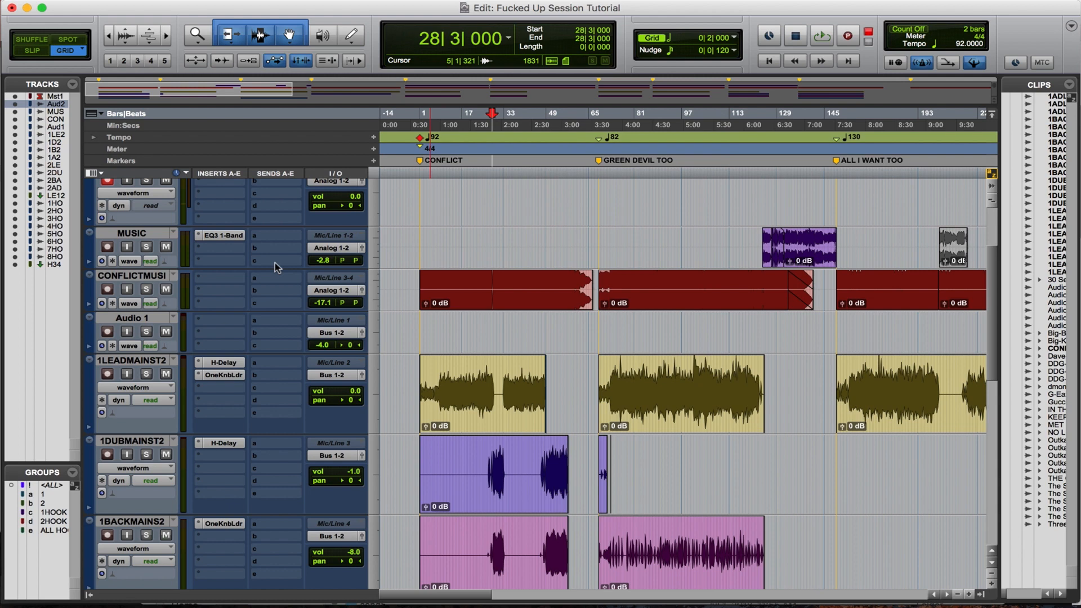
{"action": "left_click", "coordinate": [224, 361]}
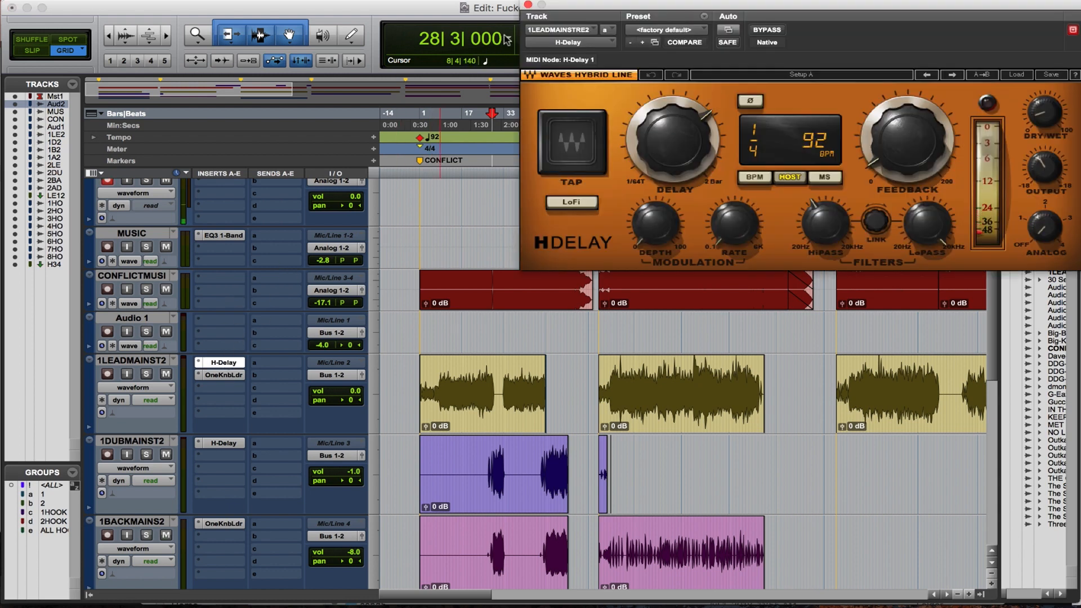
{"action": "left_click", "coordinate": [164, 393]}
{"action": "left_click", "coordinate": [246, 417]}
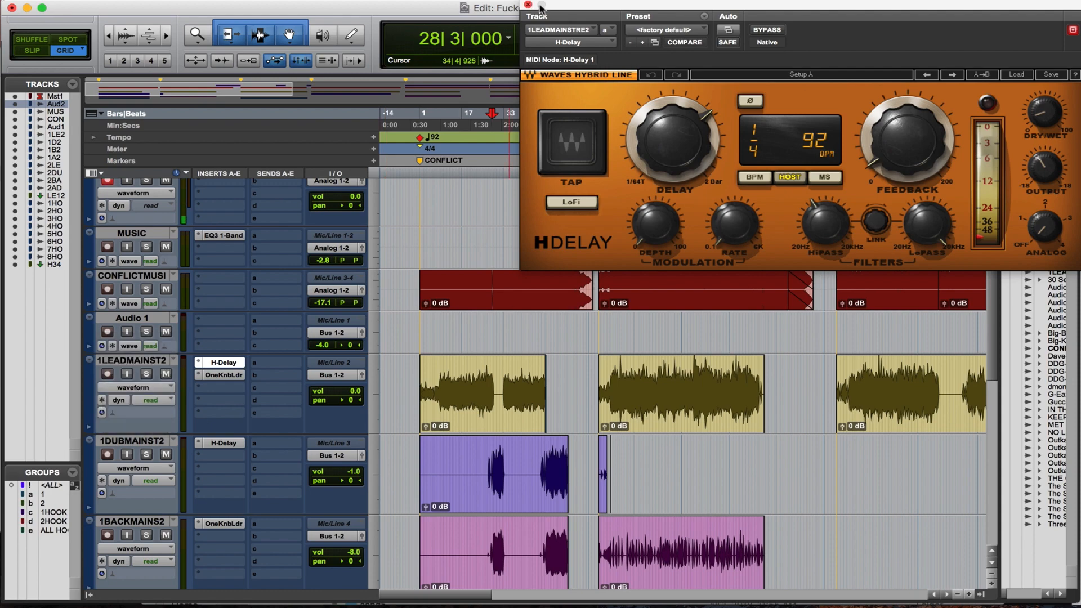
{"action": "left_click_drag", "start_coordinate": [539, 10], "coordinate": [143, 230]}
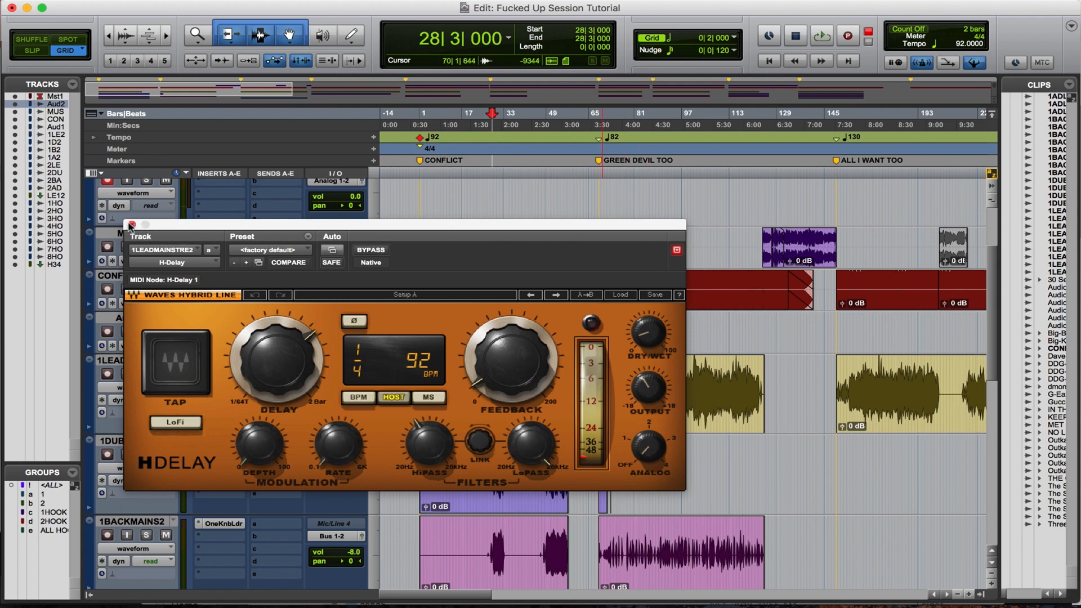
{"action": "left_click", "coordinate": [131, 224]}
Place the playhead at bar 90, beat 3 in GREEN DEVIL TOO and check the host tempo in the 1DUBMAINST2 track's H-Delay.
{"action": "left_click", "coordinate": [663, 177]}
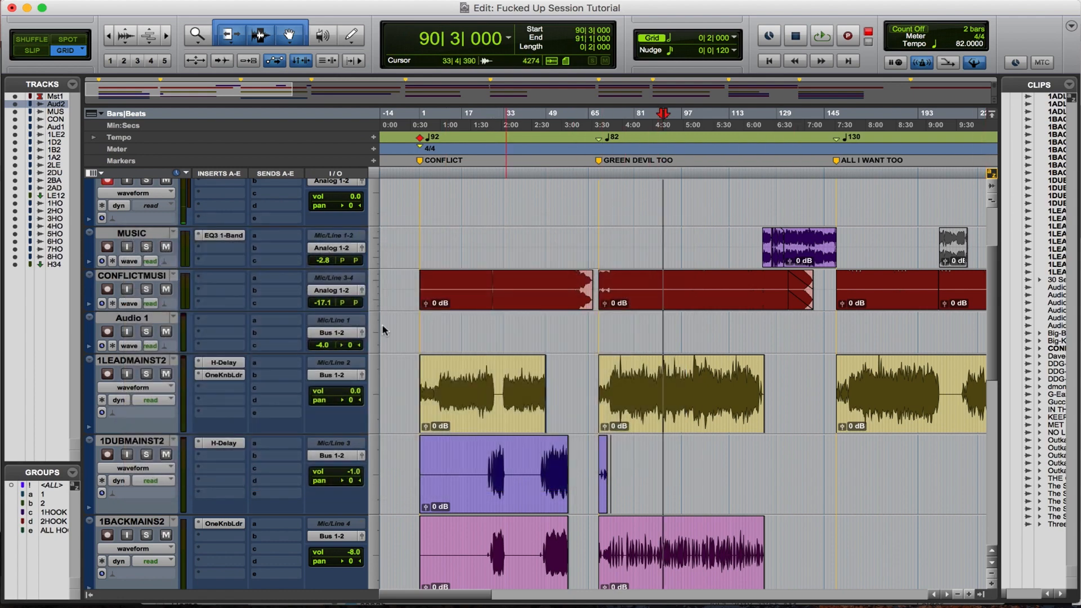
{"action": "left_click", "coordinate": [224, 443]}
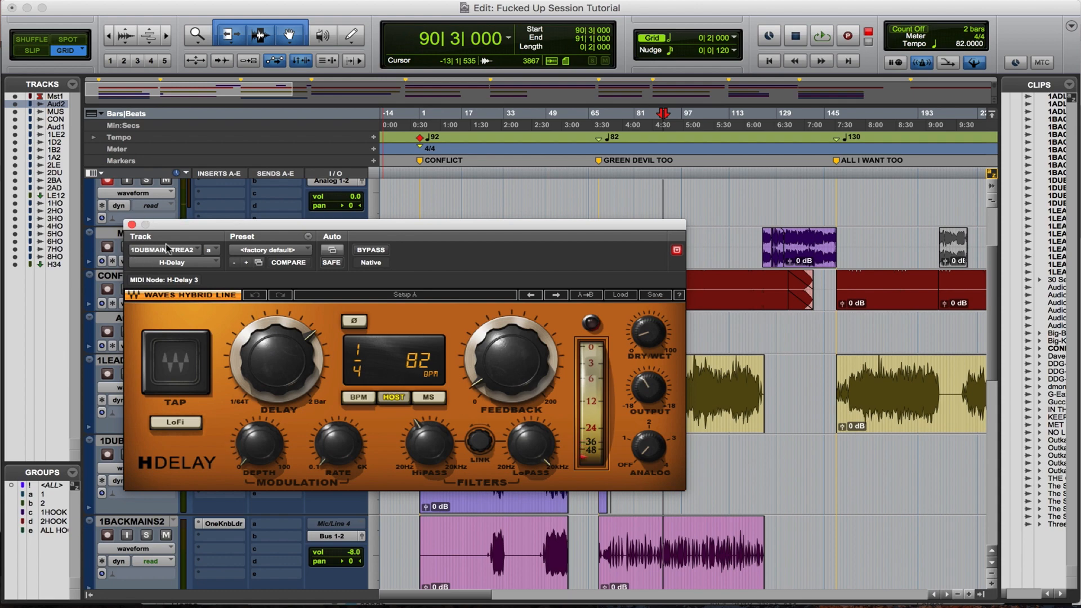
{"action": "left_click", "coordinate": [132, 225]}
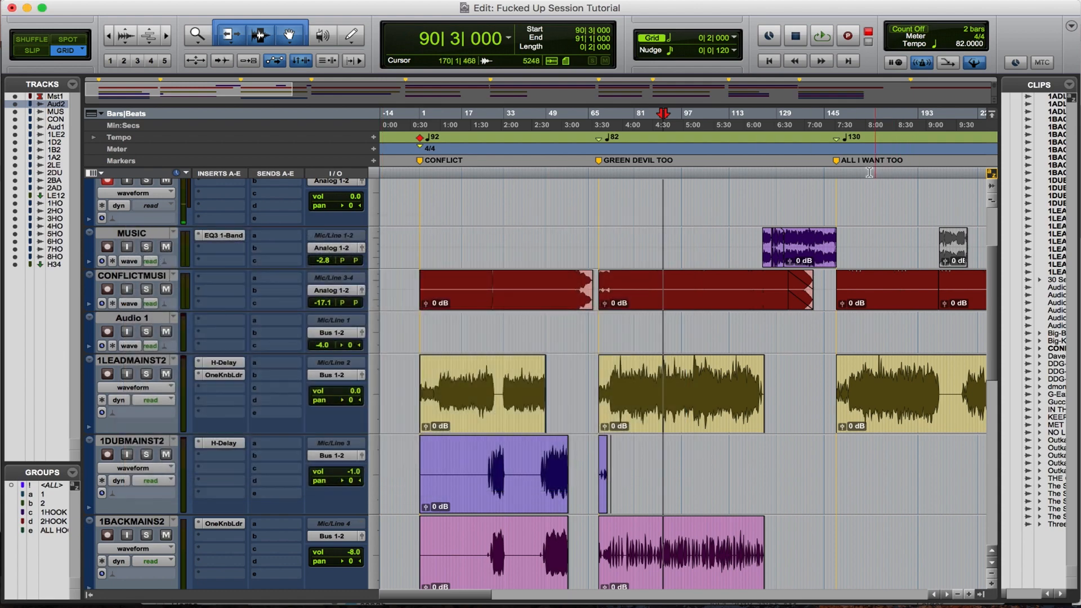
Play ALL I WANT TOO from bar 167, beat 3, mute and unmute the CONFLICTMUSI track while listening, and stop playback.
{"action": "left_click", "coordinate": [881, 180]}
{"action": "key", "text": "space"}
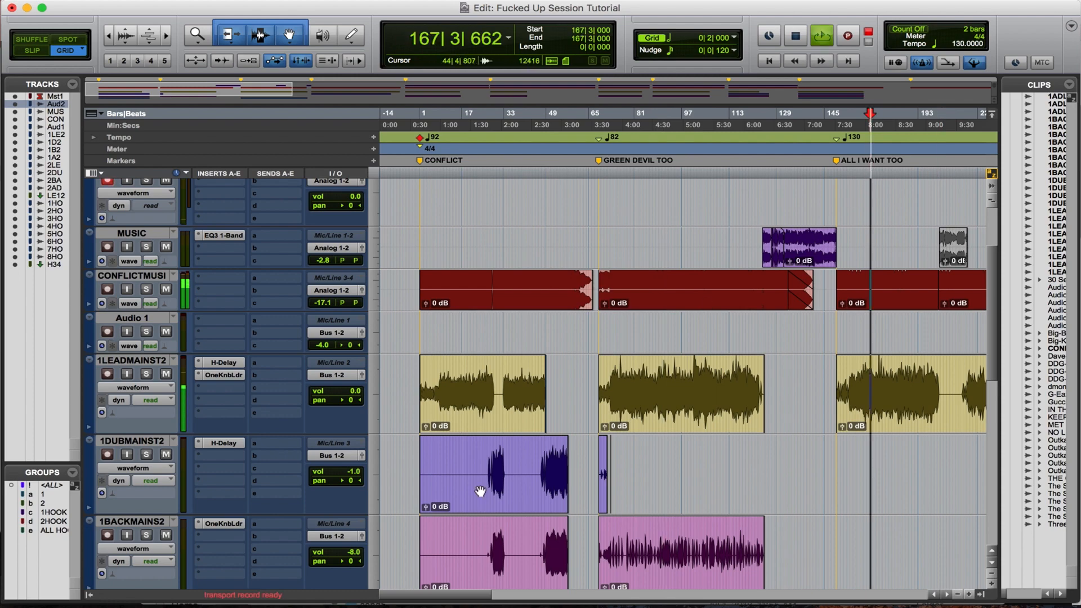
{"action": "left_click_drag", "start_coordinate": [456, 595], "coordinate": [481, 596]}
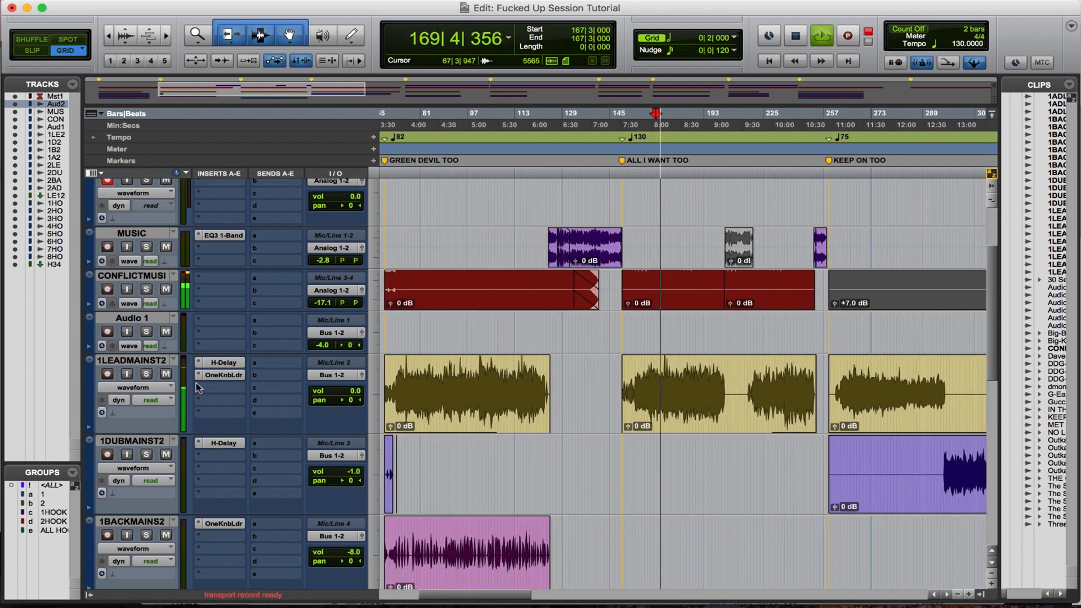
{"action": "left_click", "coordinate": [166, 289]}
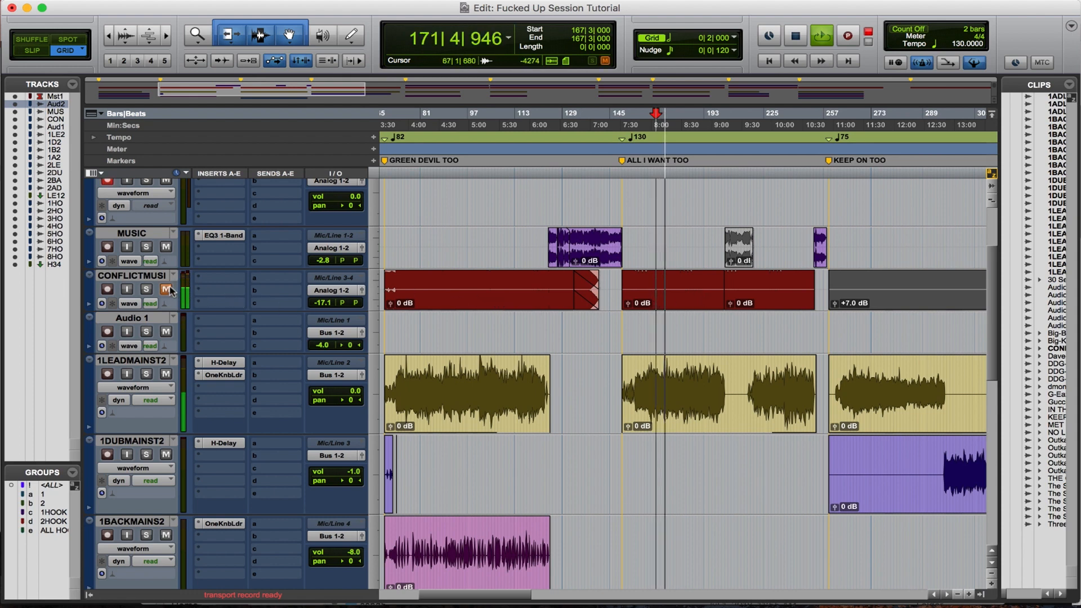
{"action": "left_click", "coordinate": [166, 288]}
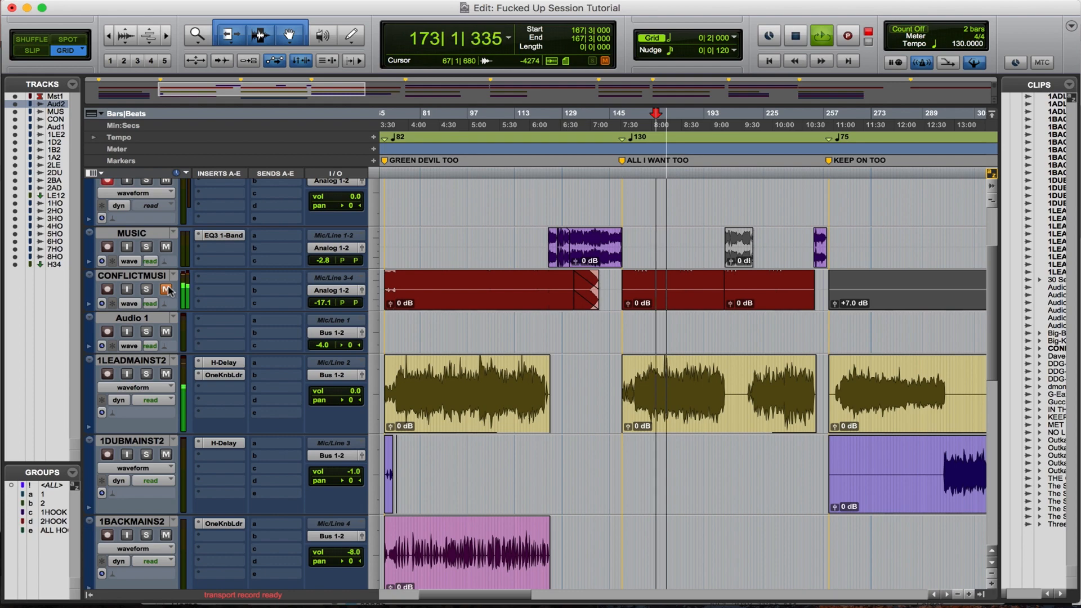
{"action": "left_click", "coordinate": [795, 35]}
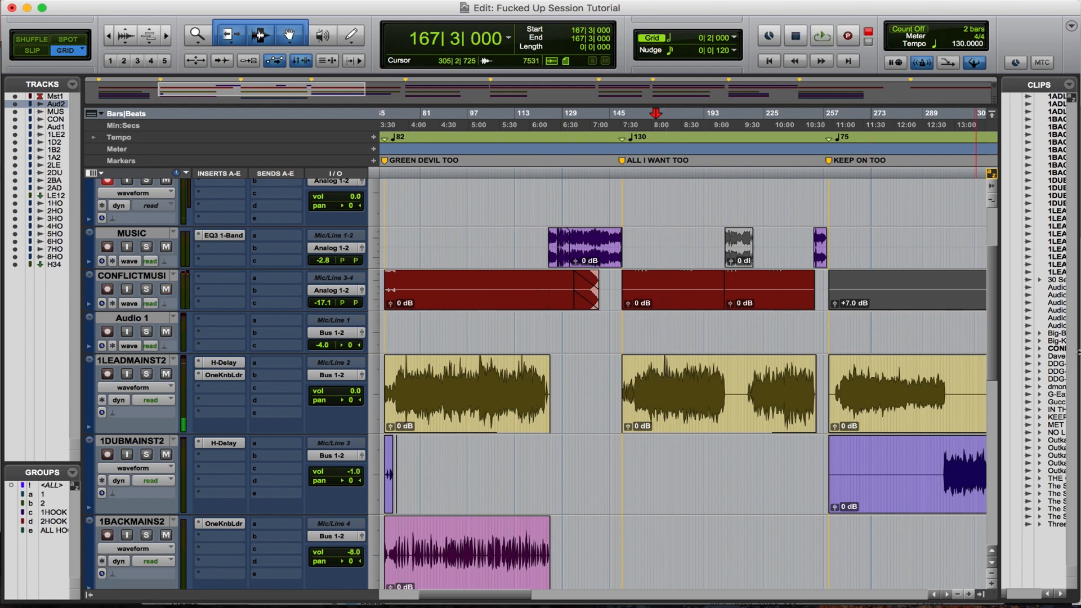
{"action": "scroll", "coordinate": [990, 326], "scroll_direction": "down", "scroll_amount": 10}
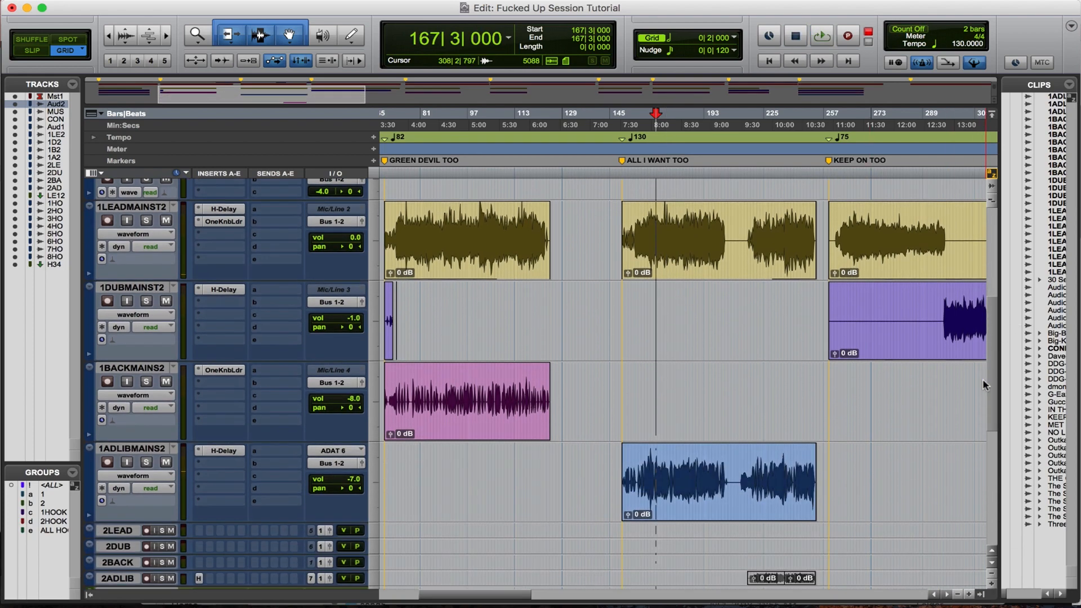
{"action": "left_click_drag", "start_coordinate": [488, 594], "coordinate": [405, 583]}
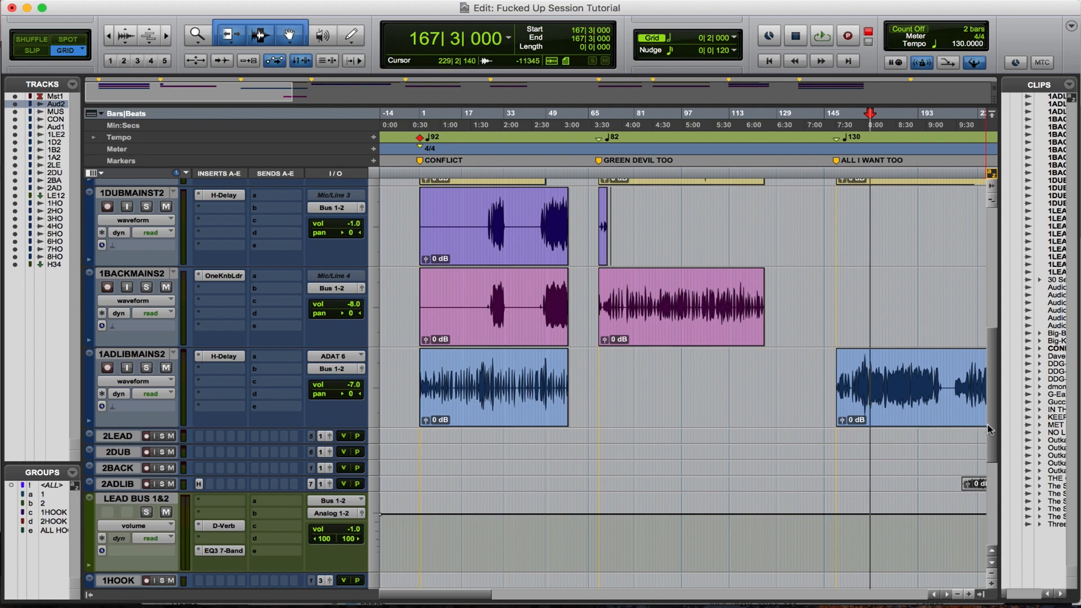
{"action": "left_click_drag", "start_coordinate": [993, 431], "coordinate": [1001, 271]}
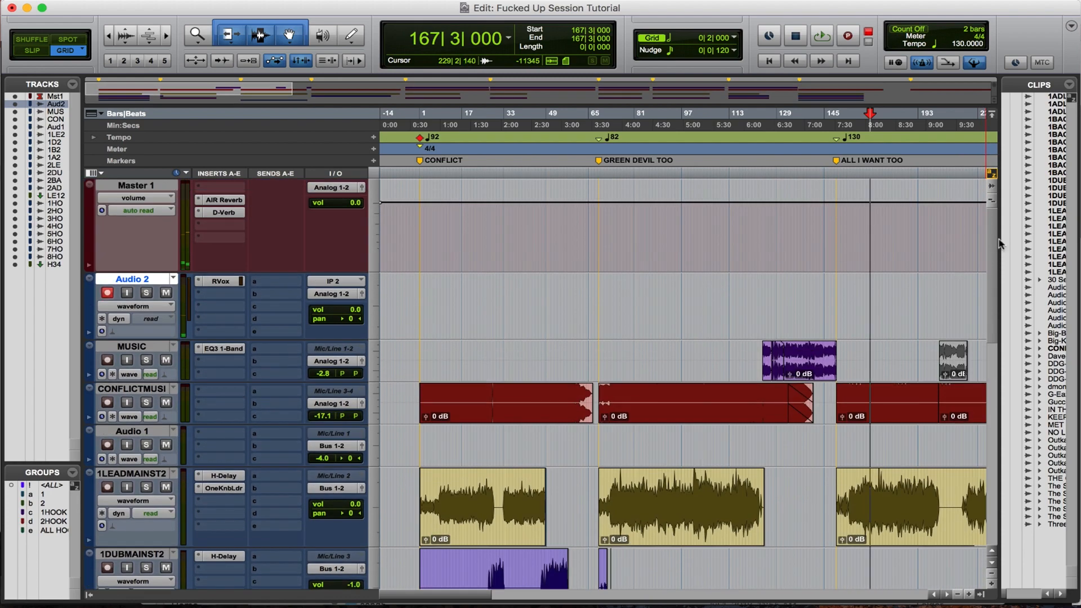
{"action": "left_click_drag", "start_coordinate": [1020, 311], "coordinate": [1019, 362]}
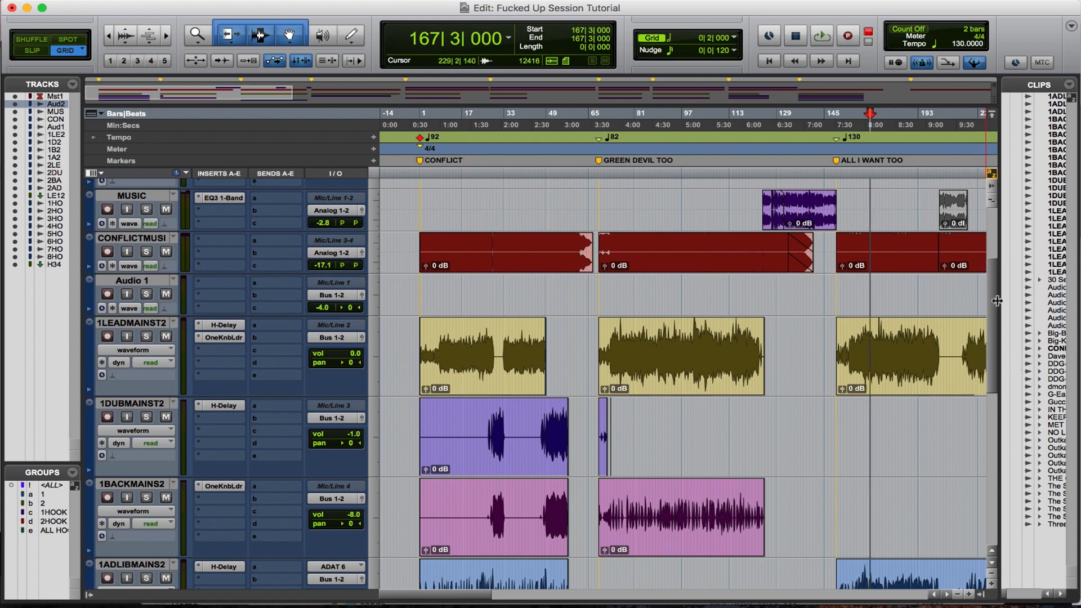
Review the main vocal tracks and point out the 2HOOK and ALL edit groups.
{"action": "scroll", "coordinate": [991, 300], "scroll_direction": "down", "scroll_amount": 15}
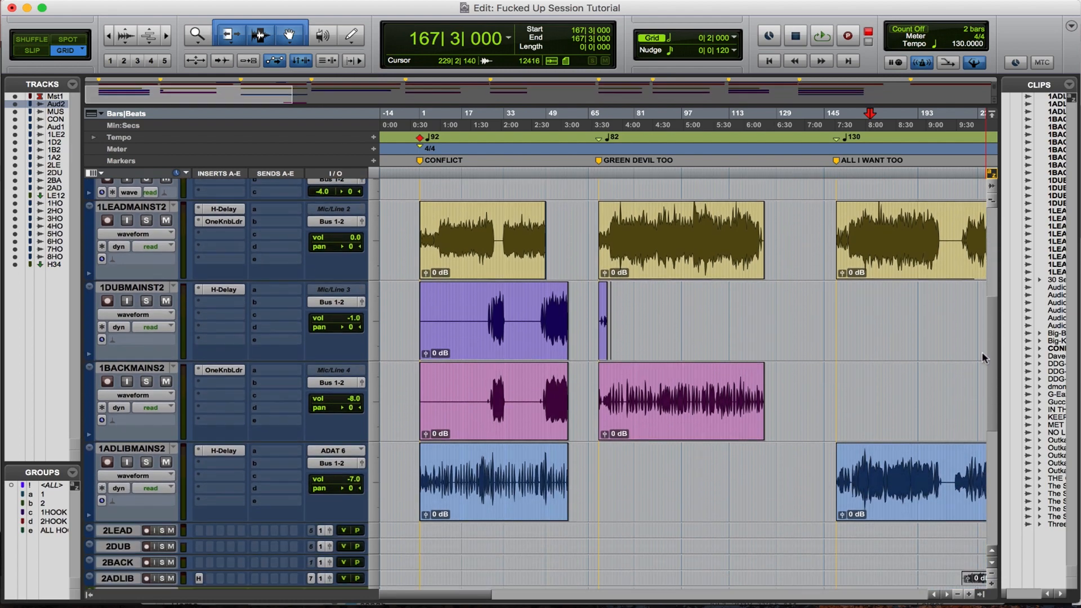
{"action": "scroll", "coordinate": [976, 475], "scroll_direction": "up", "scroll_amount": 12}
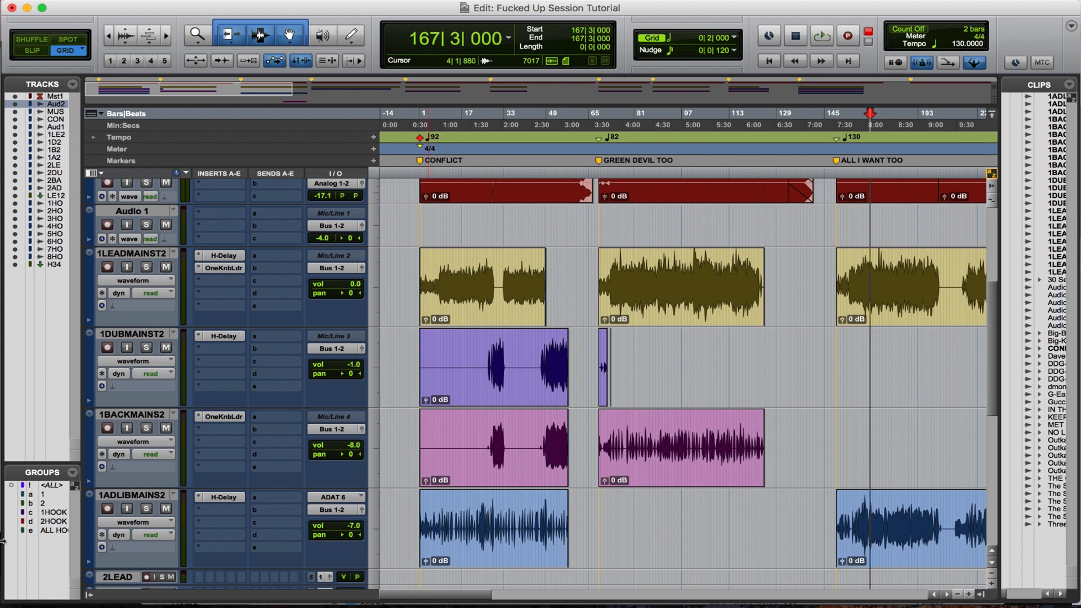
{"action": "left_click", "coordinate": [45, 522]}
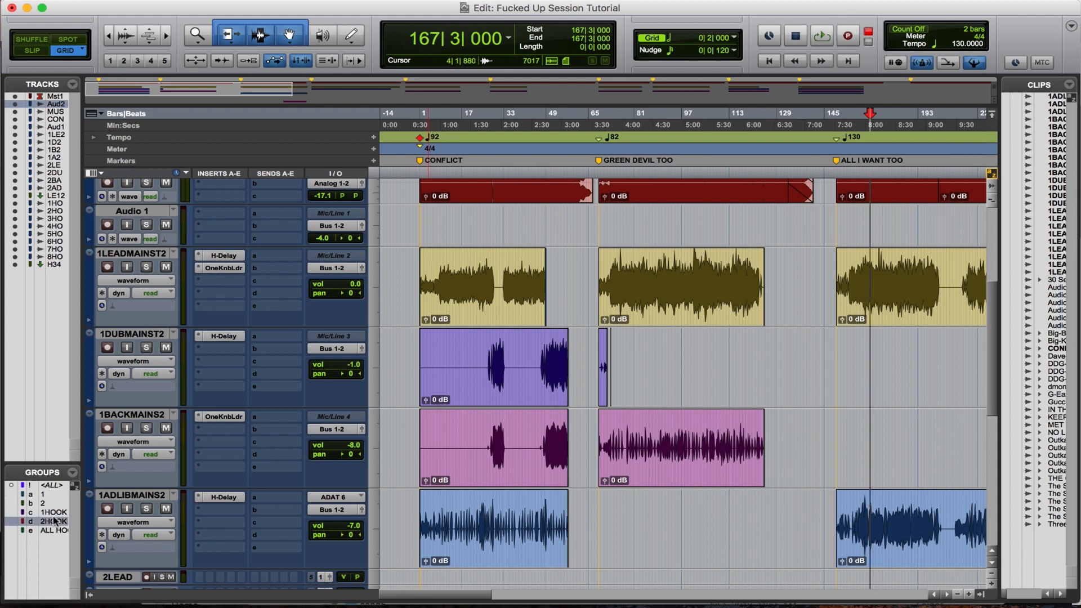
{"action": "left_click", "coordinate": [43, 484]}
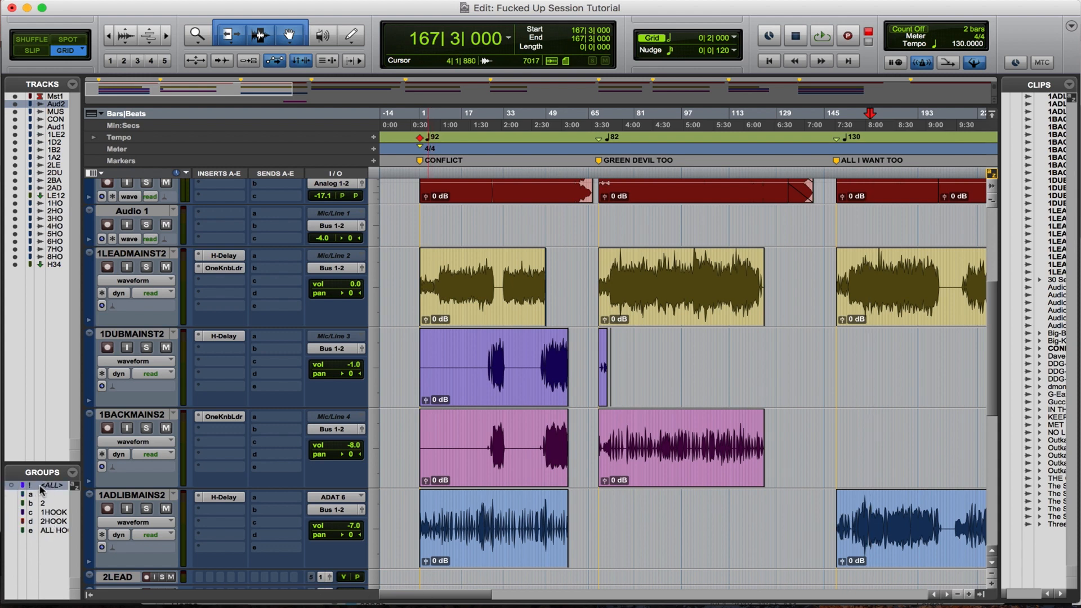
Play MAINSTREAM from bar 953 and examine its music and vocal clips around the start of the song.
{"action": "scroll", "coordinate": [612, 573], "scroll_direction": "right", "scroll_amount": 15}
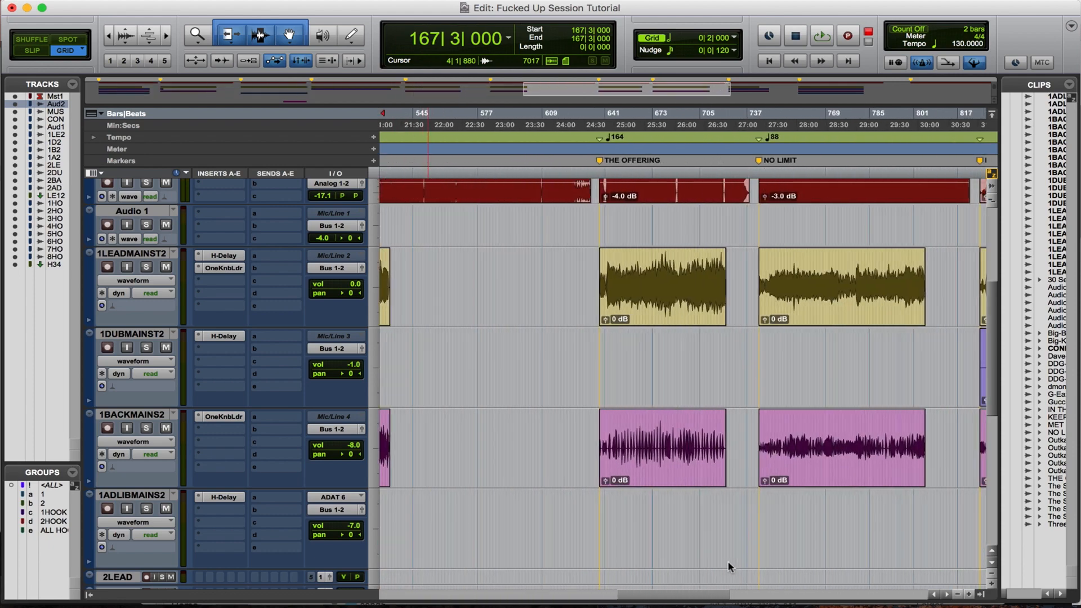
{"action": "scroll", "coordinate": [728, 567], "scroll_direction": "right", "scroll_amount": 15}
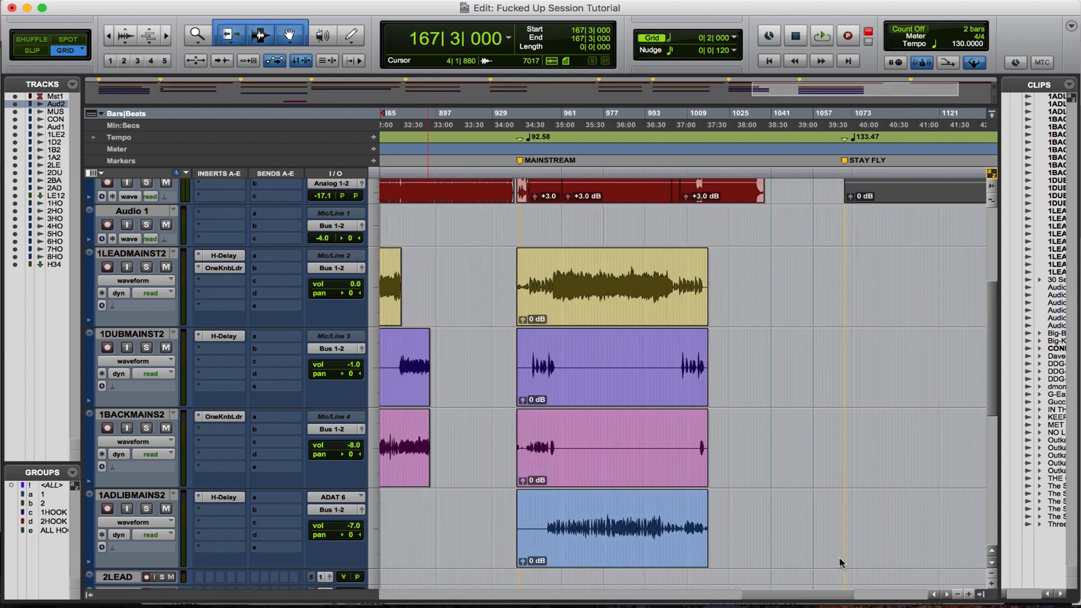
{"action": "scroll", "coordinate": [643, 208], "scroll_direction": "left", "scroll_amount": 2}
{"action": "left_click", "coordinate": [589, 176]}
{"action": "key", "text": "space"}
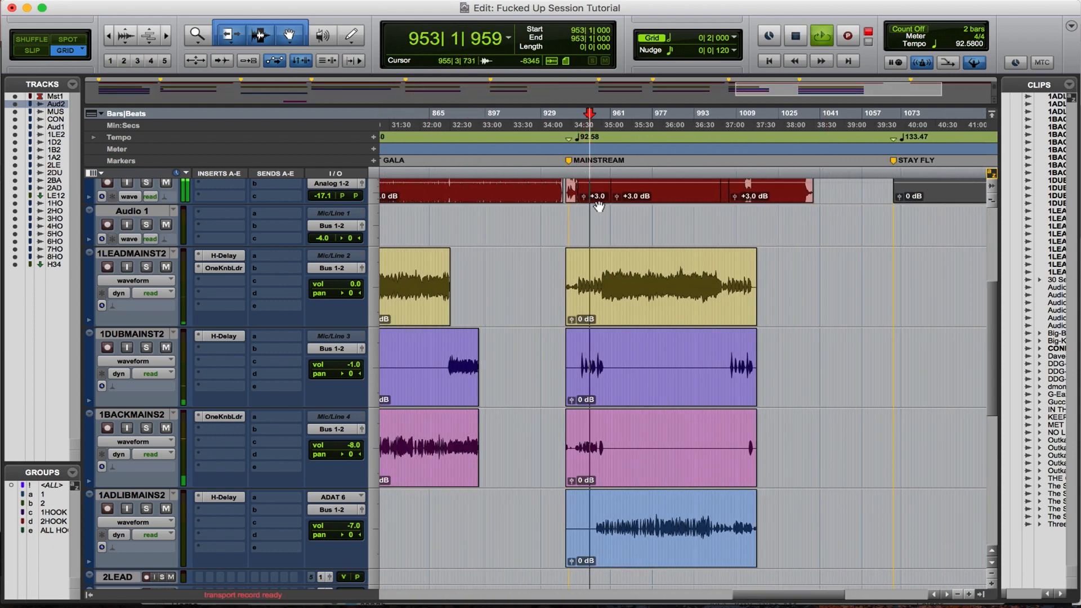
{"action": "scroll", "coordinate": [957, 248], "scroll_direction": "up", "scroll_amount": 6}
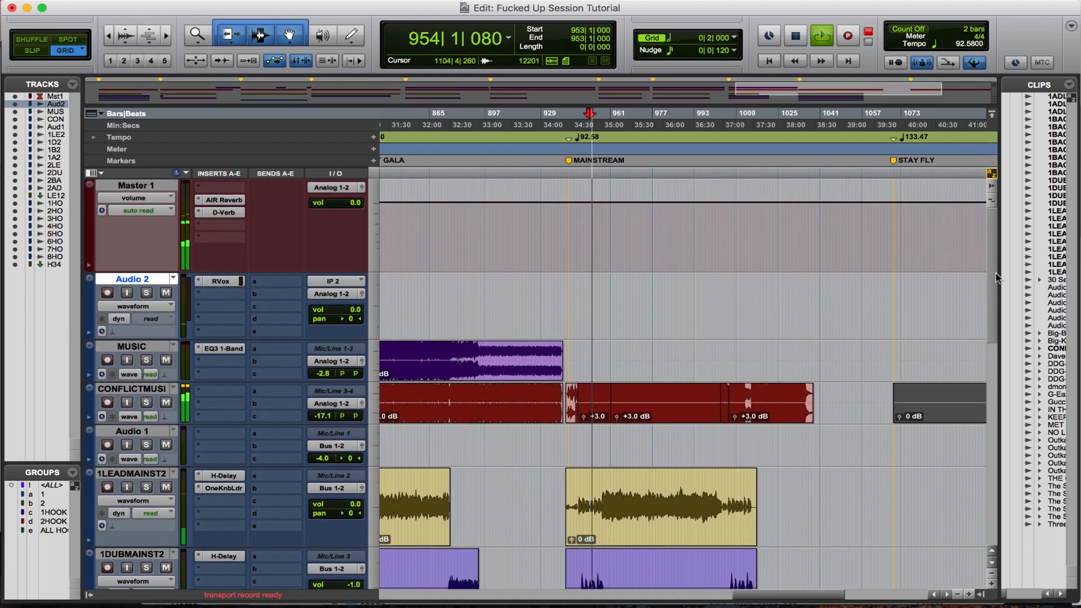
{"action": "scroll", "coordinate": [995, 277], "scroll_direction": "down", "scroll_amount": 5}
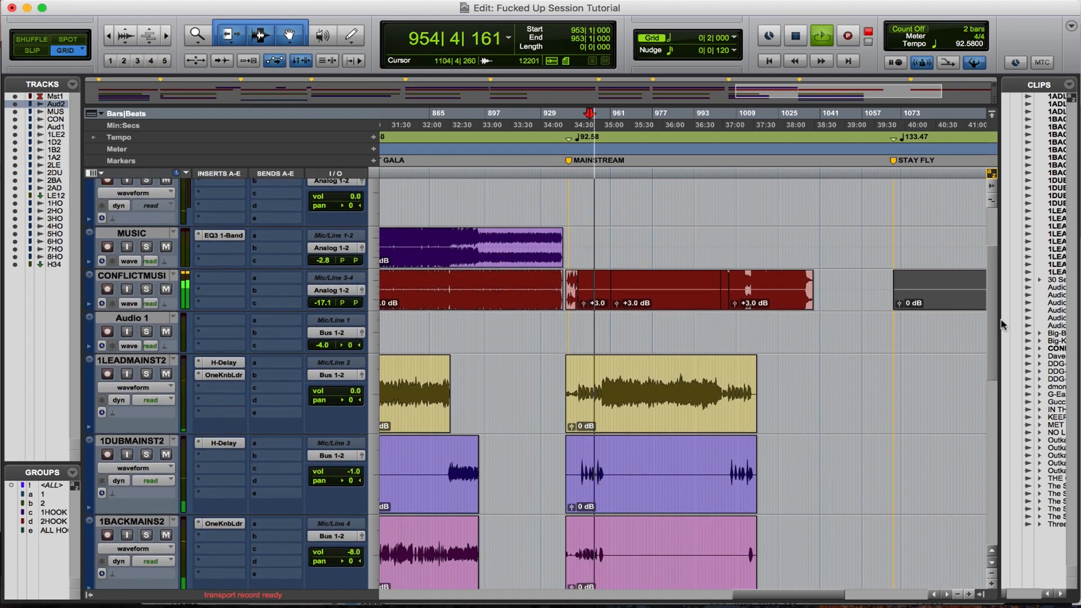
{"action": "key", "text": "t"}
{"action": "key", "text": "t"}
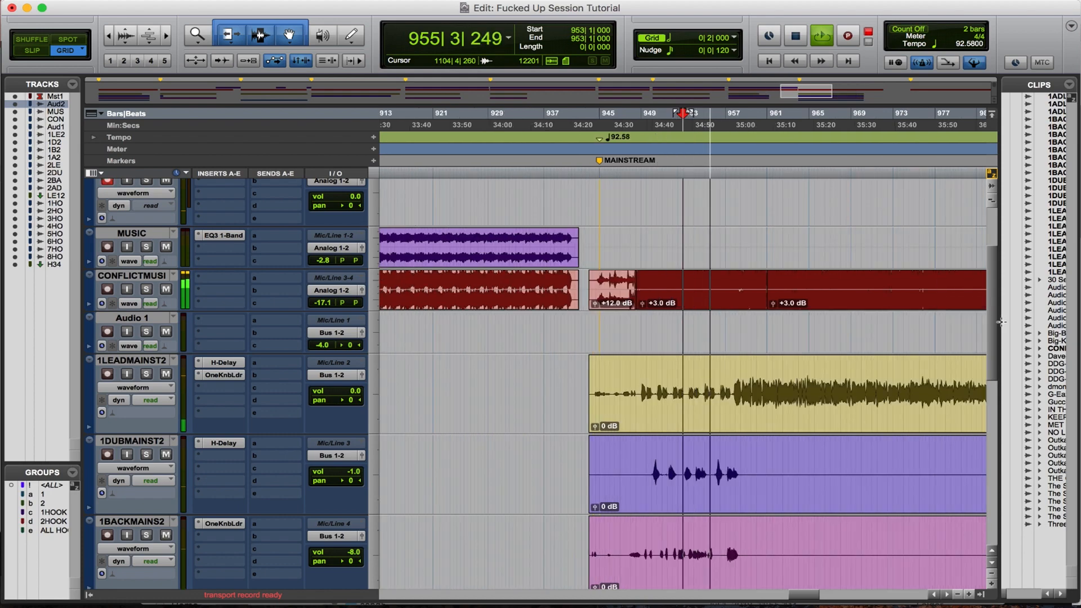
{"action": "key", "text": "t"}
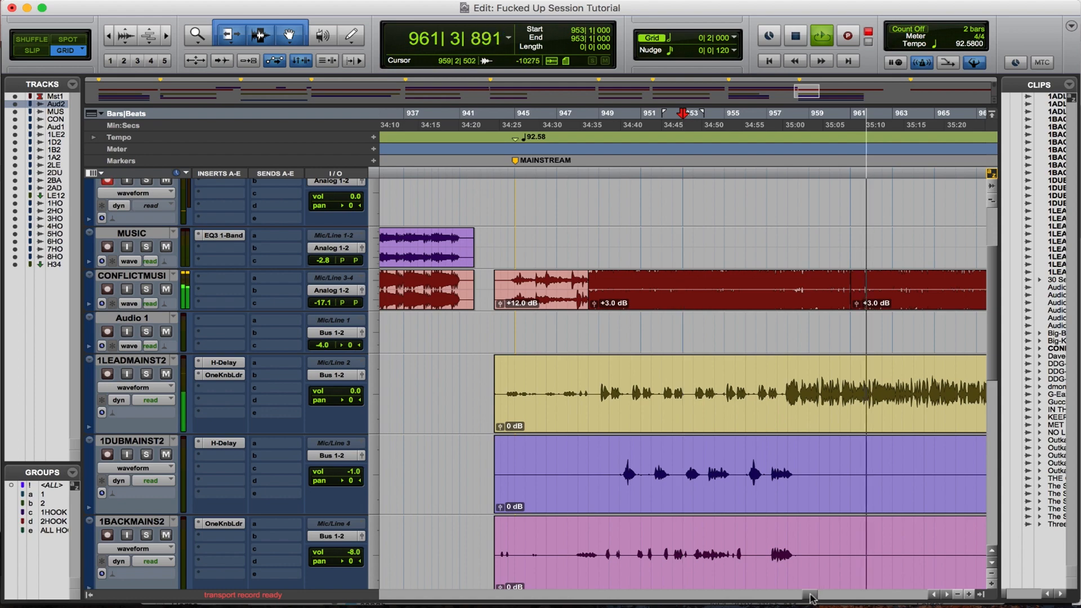
Play MET GALA from bar 839, followed by NO LIMIT from bar 757, beat 3.
{"action": "left_click_drag", "start_coordinate": [810, 597], "coordinate": [766, 589]}
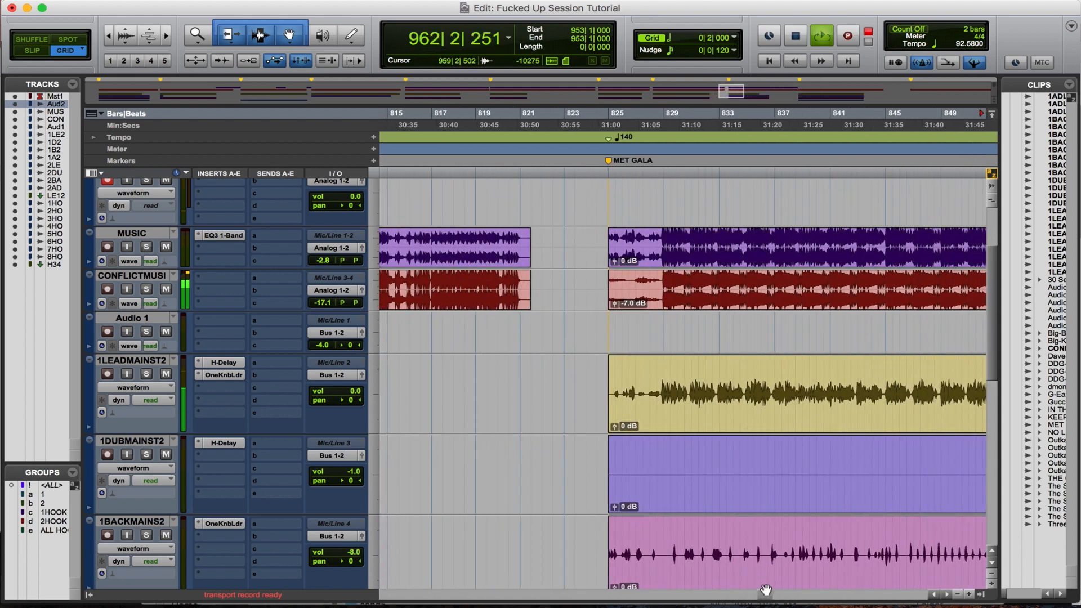
{"action": "left_click", "coordinate": [807, 180]}
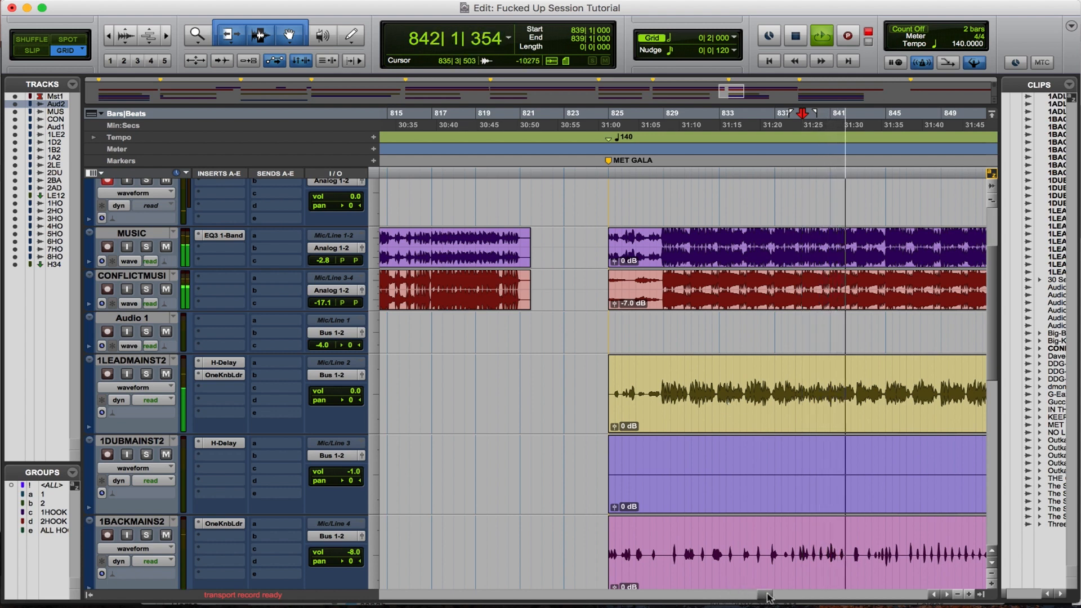
{"action": "left_click_drag", "start_coordinate": [768, 597], "coordinate": [726, 593]}
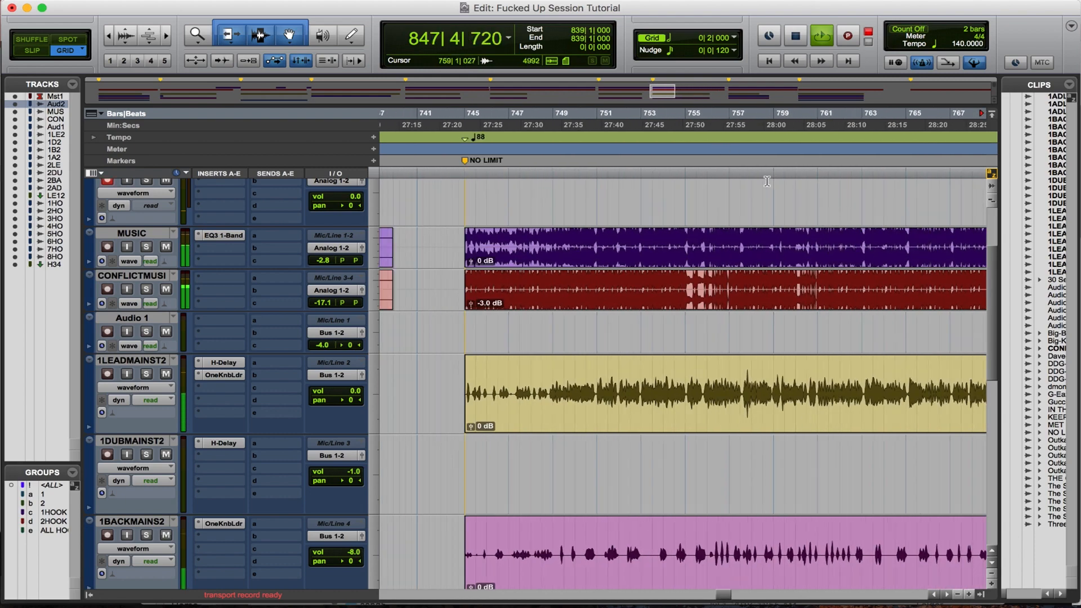
{"action": "left_click", "coordinate": [738, 172]}
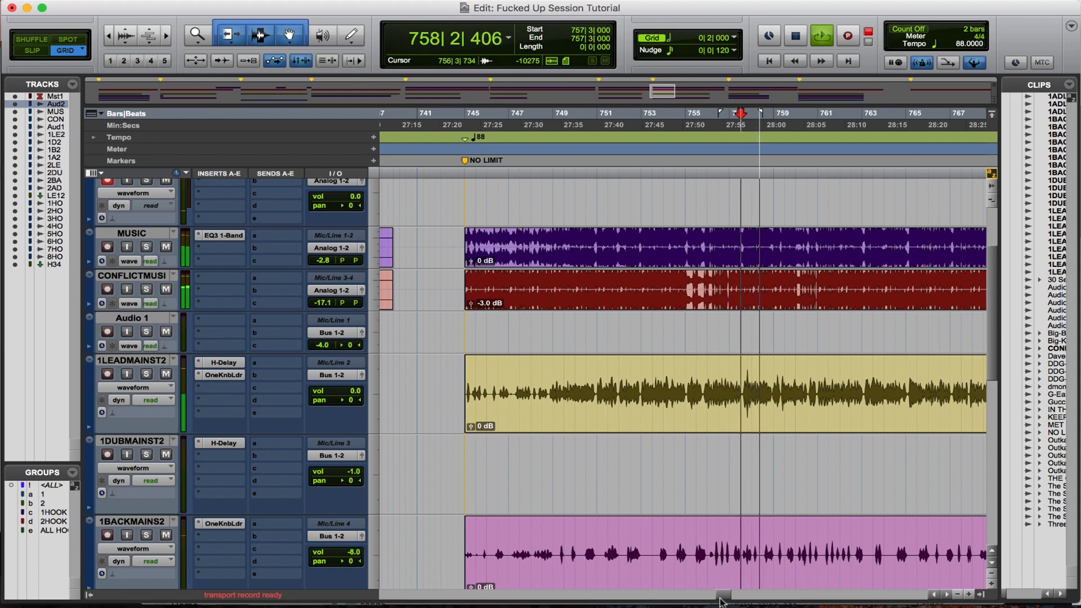
Cue THE OFFERING at bar 642, beat 3, mute and unmute its MUSIC clip while listening, and stop playback.
{"action": "left_click_drag", "start_coordinate": [724, 597], "coordinate": [690, 594]}
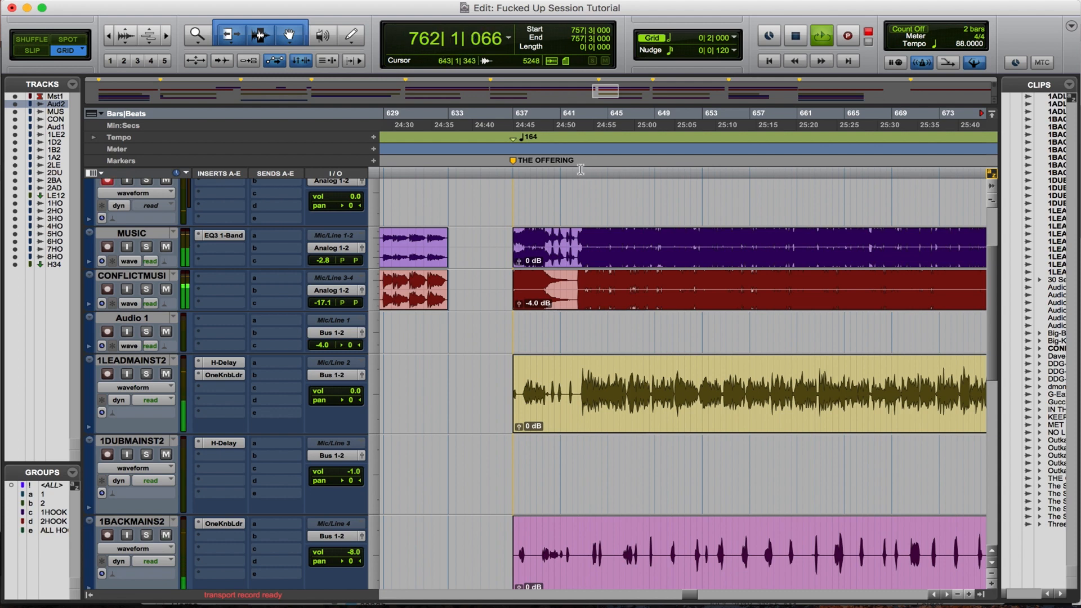
{"action": "left_click", "coordinate": [580, 226]}
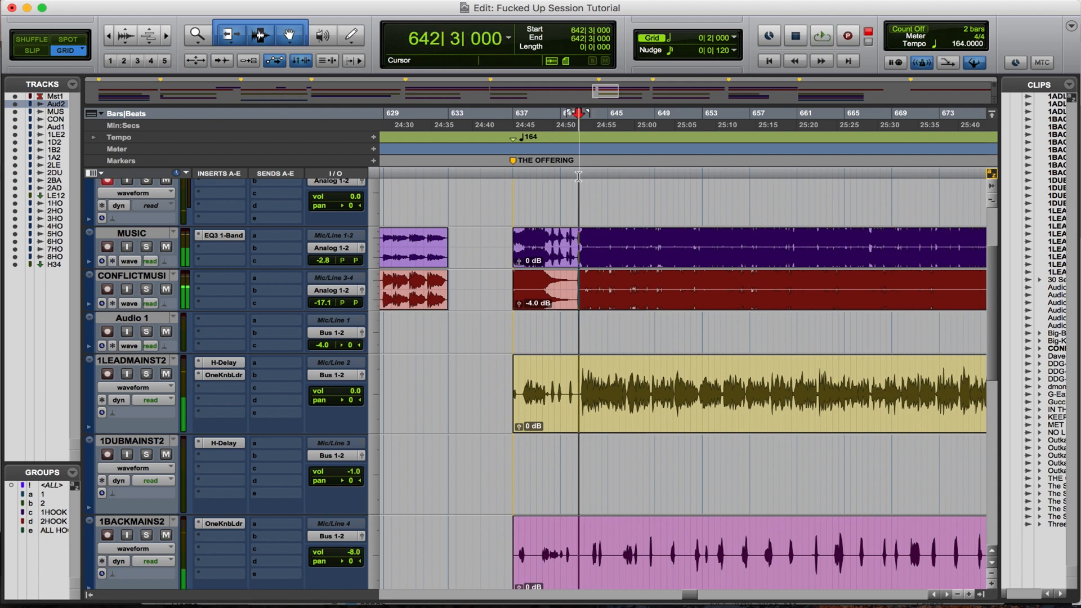
{"action": "left_click", "coordinate": [611, 256]}
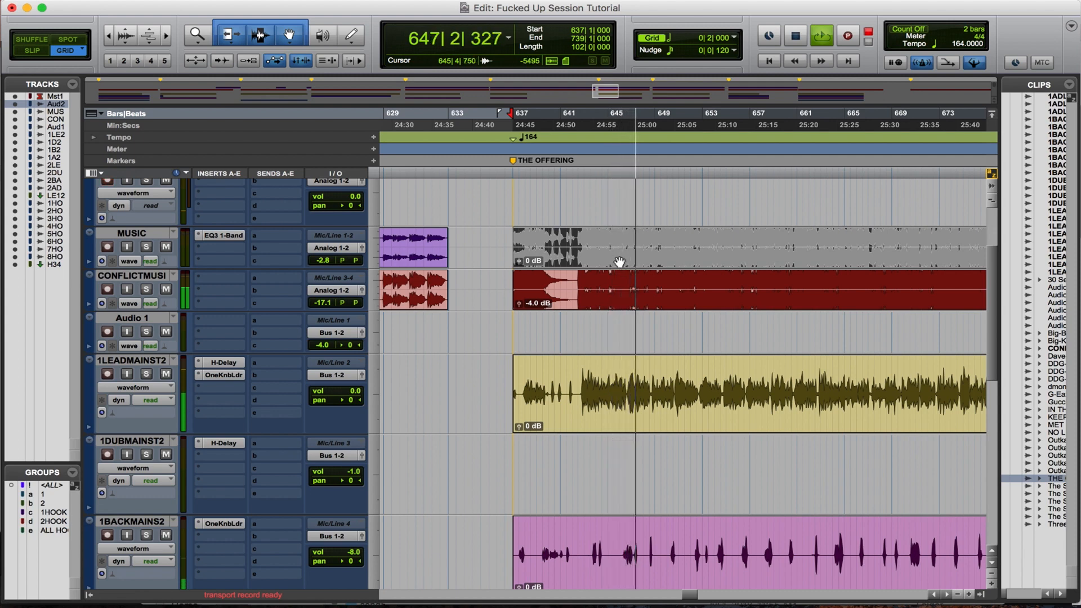
{"action": "key", "text": "super+m"}
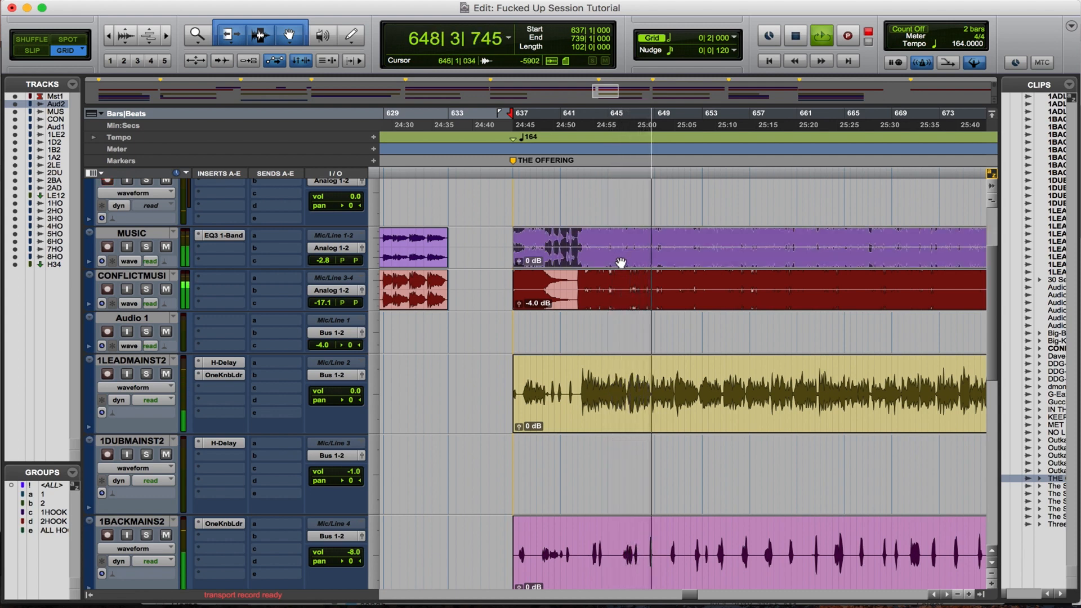
{"action": "key", "text": "space"}
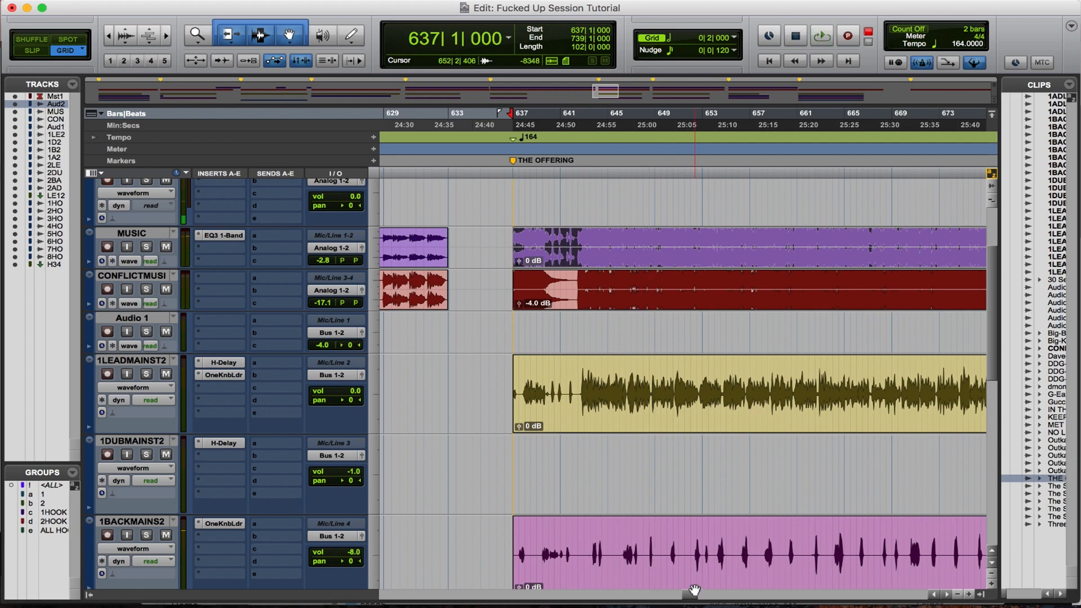
Examine the song markers, tempos and clips from GREEN DEVIL TOO to STAY FLY, returning to THE OFFERING.
{"action": "left_click_drag", "start_coordinate": [691, 593], "coordinate": [664, 594]}
{"action": "key", "text": "r"}
{"action": "key", "text": "r"}
{"action": "key", "text": "r"}
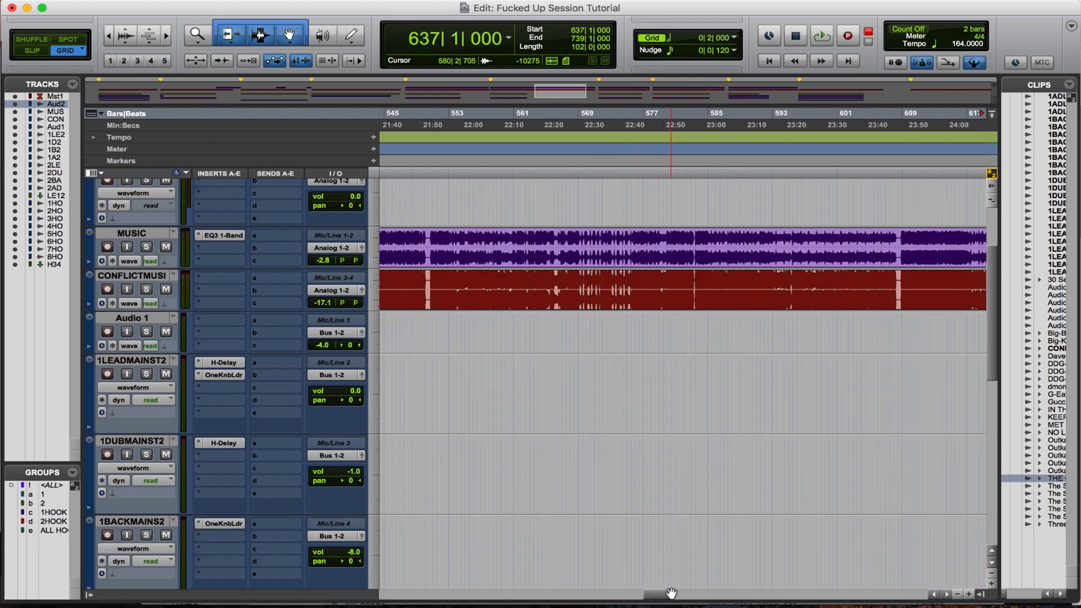
{"action": "key", "text": "r"}
{"action": "key", "text": "r"}
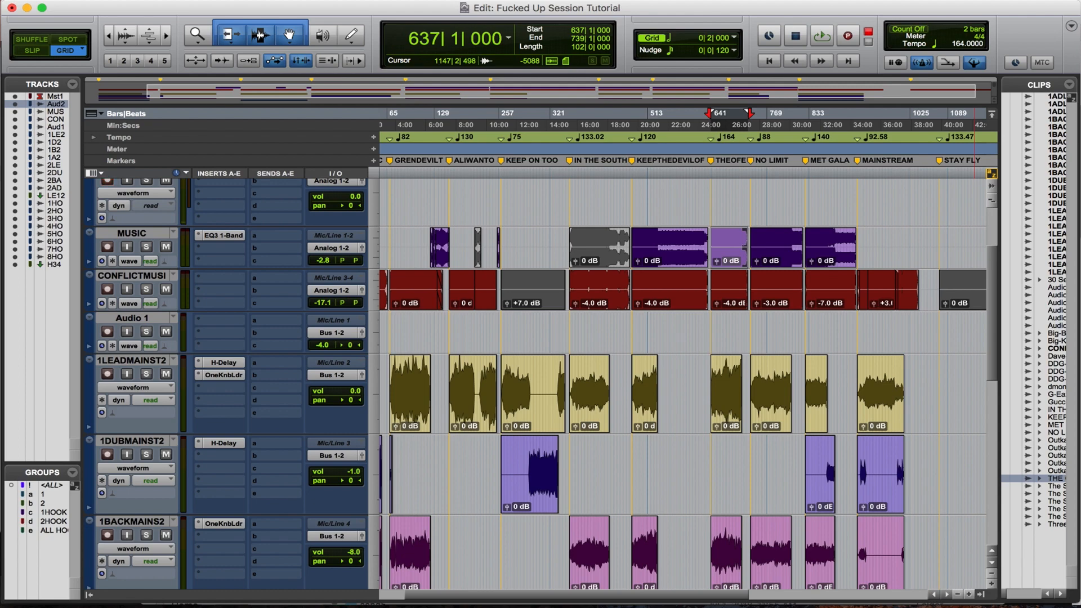
{"action": "key", "text": "t"}
{"action": "key", "text": "t"}
{"action": "key", "text": "t"}
{"action": "key", "text": "t"}
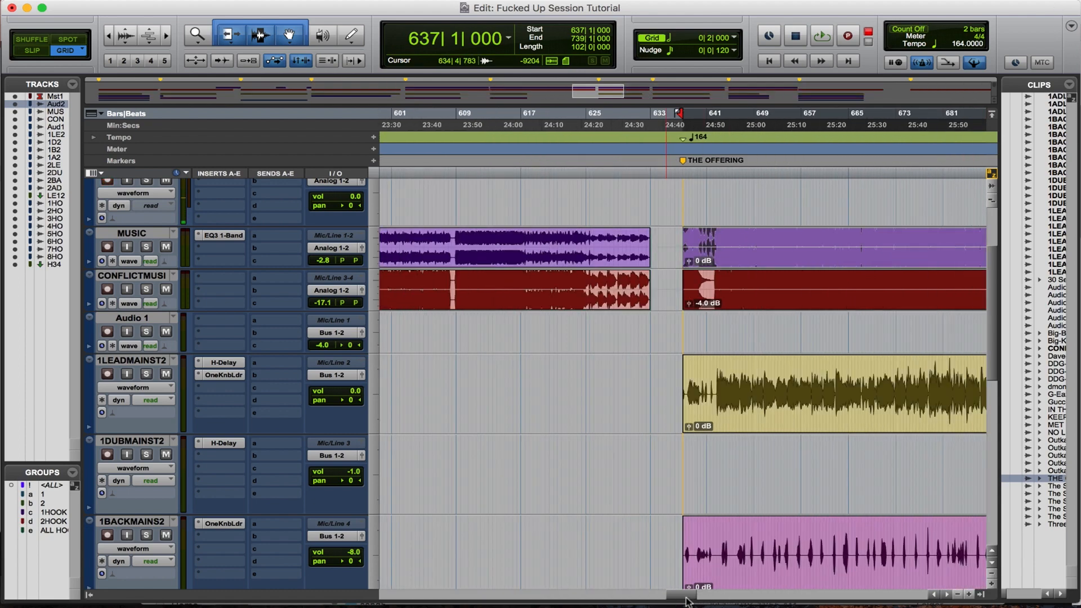
Examine the songs from CONFLICT to MAINSTREAM across the music, main vocal, bus and hook tracks.
{"action": "left_click_drag", "start_coordinate": [687, 595], "coordinate": [398, 589]}
{"action": "key", "text": "r"}
{"action": "key", "text": "r"}
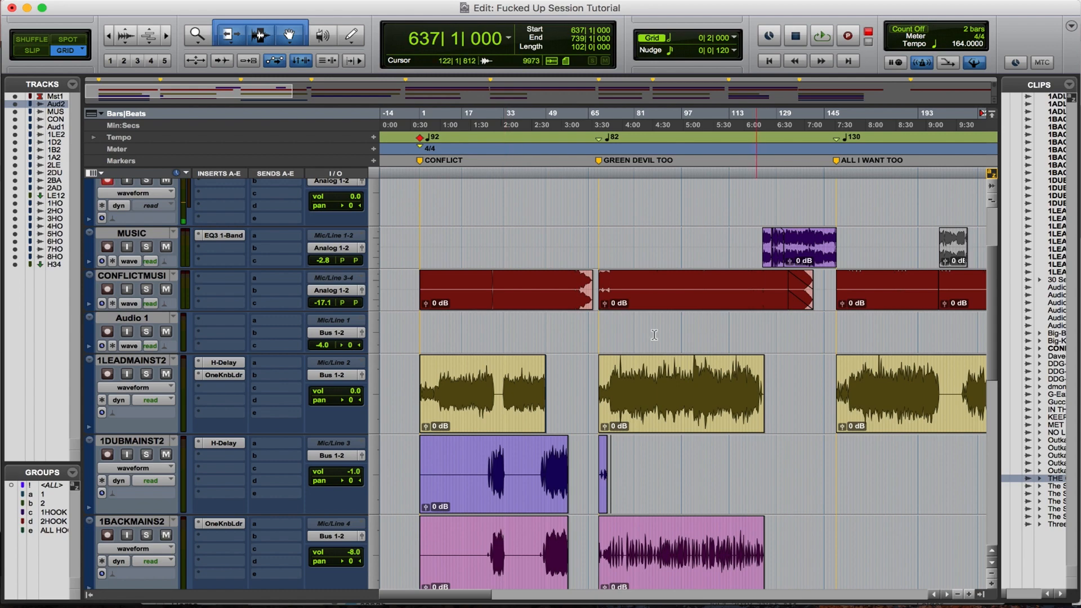
{"action": "key", "text": "r"}
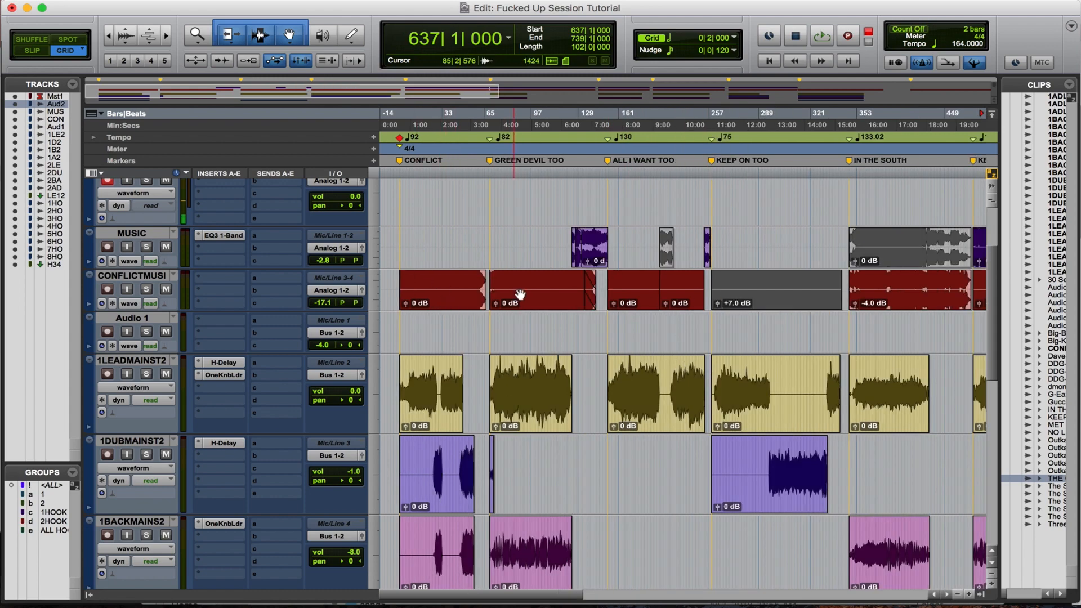
{"action": "key", "text": "r"}
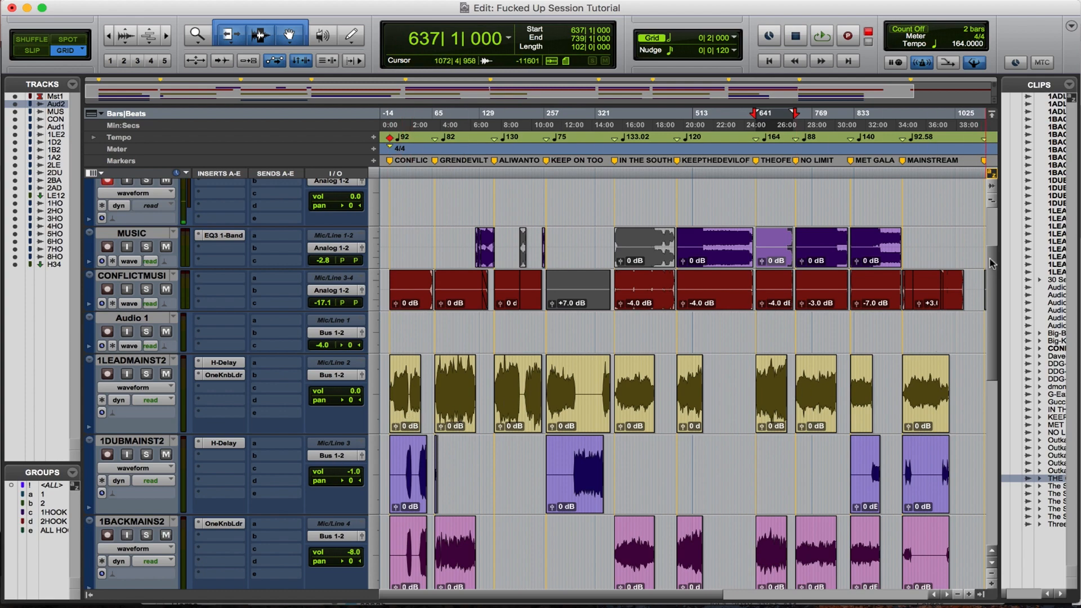
{"action": "scroll", "coordinate": [984, 315], "scroll_direction": "down", "scroll_amount": 5}
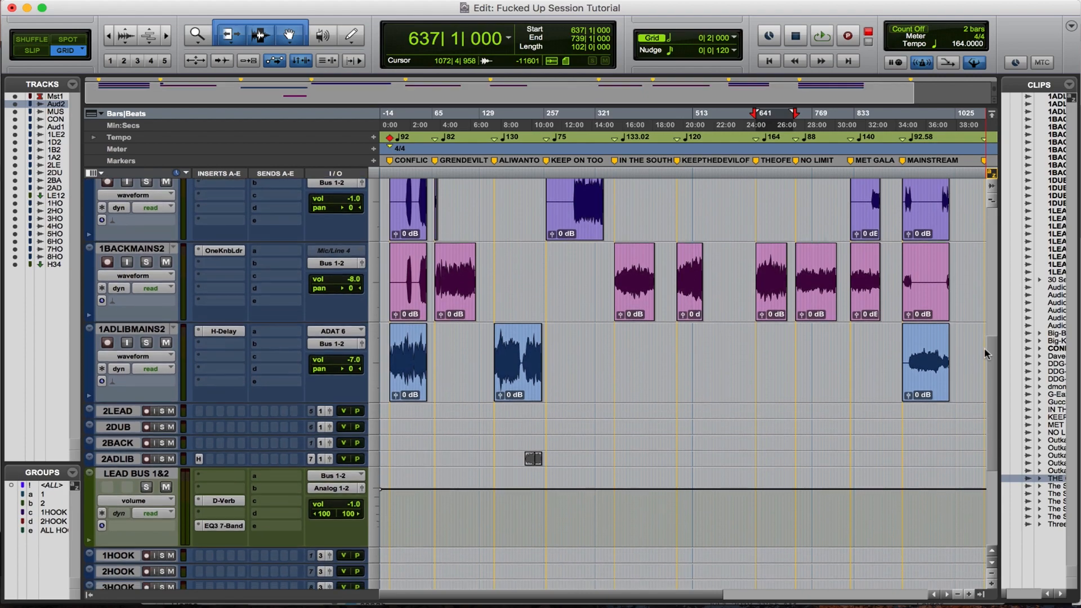
{"action": "scroll", "coordinate": [984, 346], "scroll_direction": "down", "scroll_amount": 4}
{"action": "scroll", "coordinate": [979, 393], "scroll_direction": "up", "scroll_amount": 5}
{"action": "scroll", "coordinate": [988, 303], "scroll_direction": "up", "scroll_amount": 6}
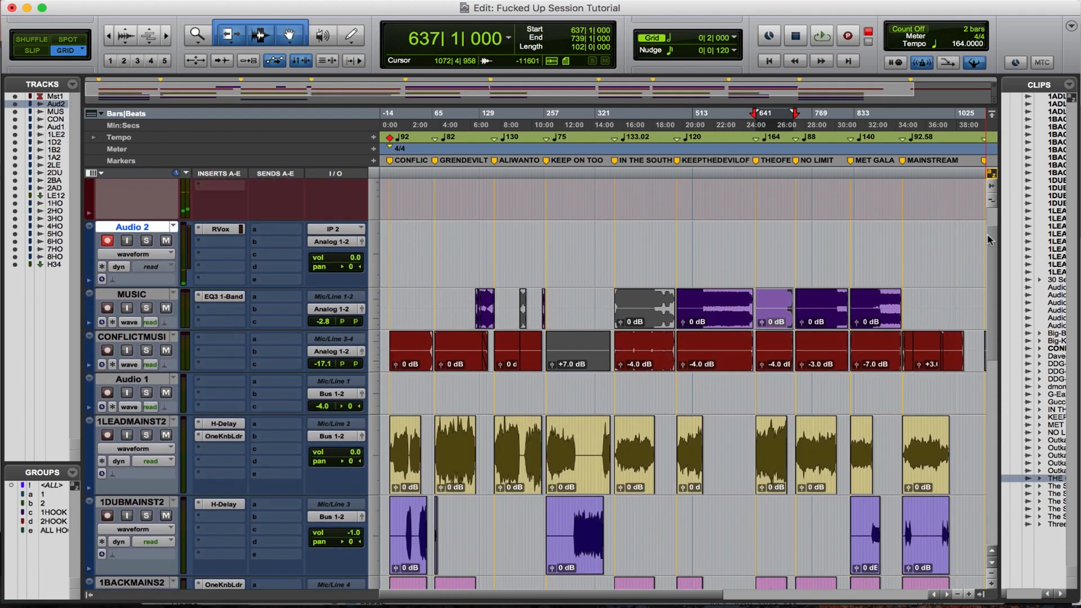
{"action": "scroll", "coordinate": [993, 302], "scroll_direction": "down", "scroll_amount": 2}
Bypass the D-Verb and AIR Reverb inserts on the Master 1 track.
{"action": "left_click_drag", "start_coordinate": [993, 302], "coordinate": [1000, 275]}
{"action": "key", "text": "t"}
{"action": "key", "text": "t"}
{"action": "key", "text": "t"}
{"action": "key", "text": "t"}
{"action": "key", "text": "t"}
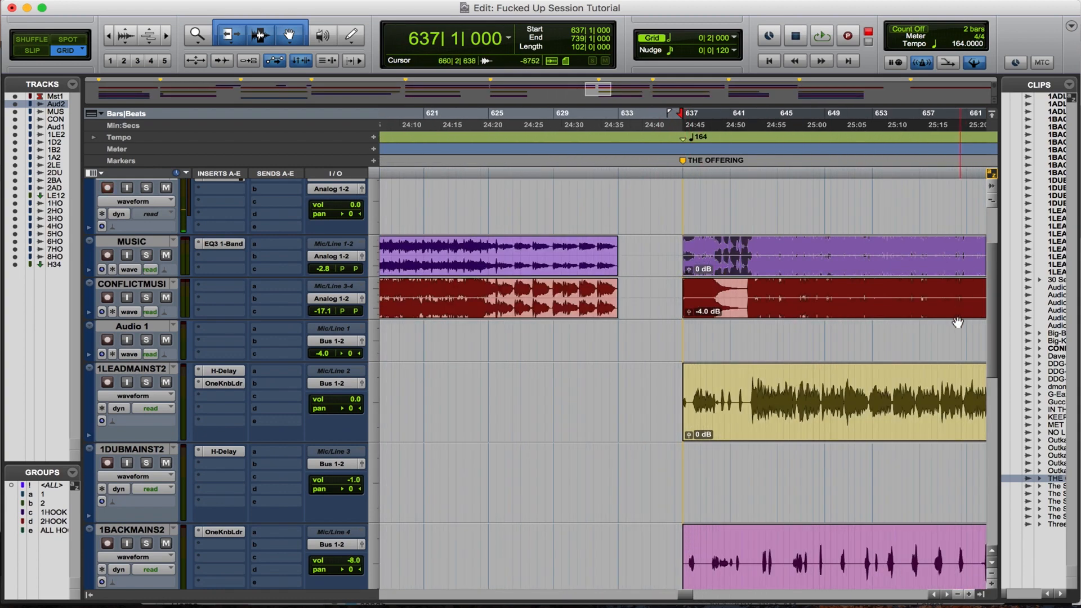
{"action": "left_click_drag", "start_coordinate": [994, 309], "coordinate": [992, 271]}
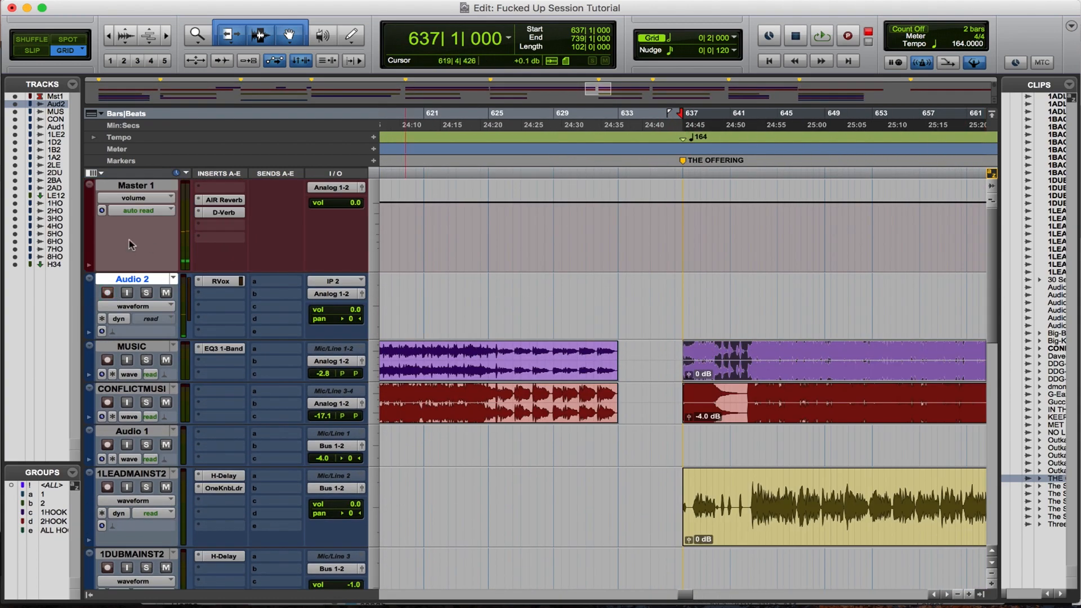
{"action": "left_click", "coordinate": [228, 214], "text": "super"}
{"action": "left_click", "coordinate": [227, 201], "text": "super"}
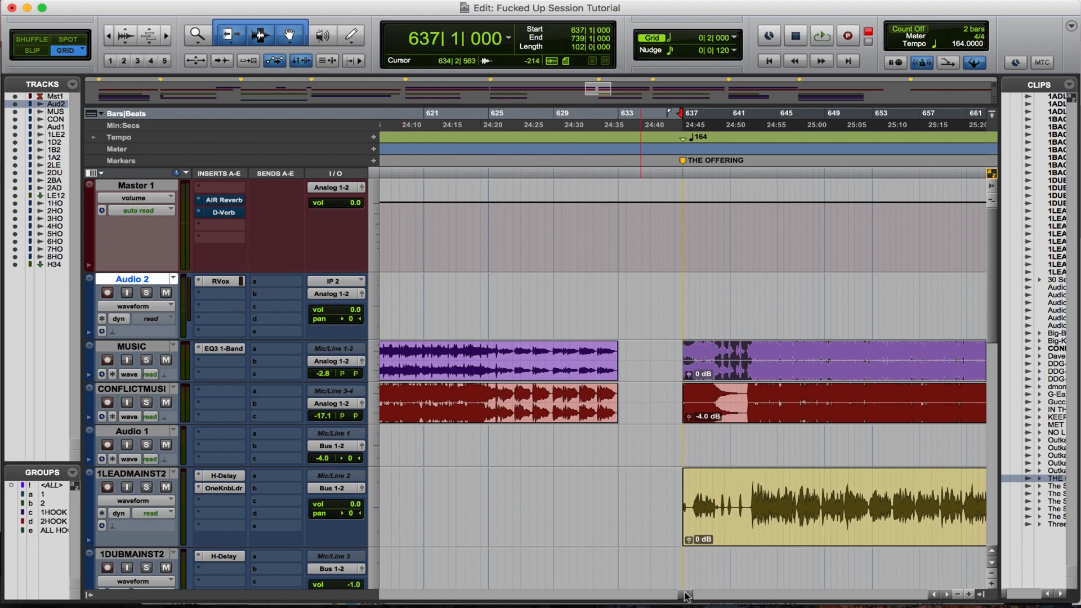
Examine the markers, tempo changes and clips of the songs from CONFLICT to IN THE SOUTH.
{"action": "left_click_drag", "start_coordinate": [686, 596], "coordinate": [480, 587]}
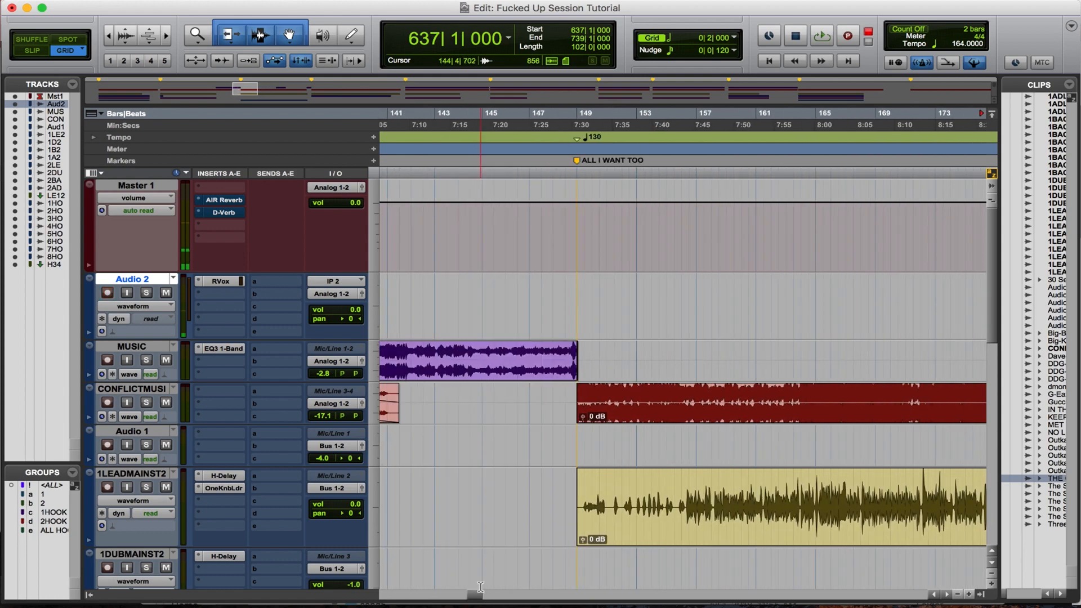
{"action": "key", "text": "super+bracketleft"}
{"action": "key", "text": "super+bracketleft"}
{"action": "key", "text": "super+bracketleft"}
{"action": "key", "text": "super+bracketleft"}
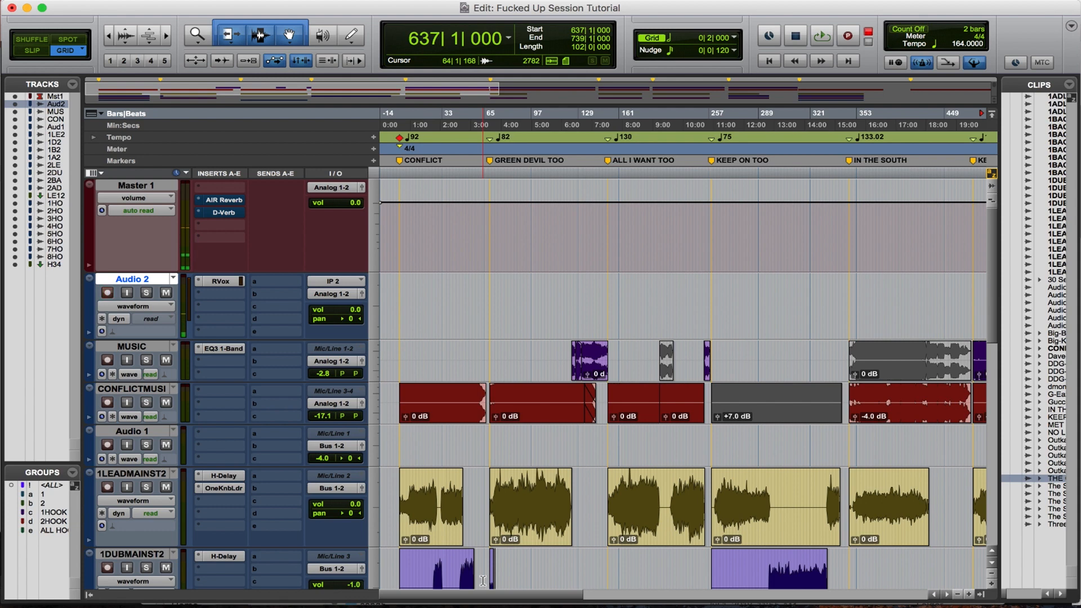
{"action": "key", "text": "super+bracketright"}
{"action": "key", "text": "super+bracketright"}
{"action": "key", "text": "super+bracketright"}
{"action": "key", "text": "super+bracketright"}
{"action": "key", "text": "super+bracketright"}
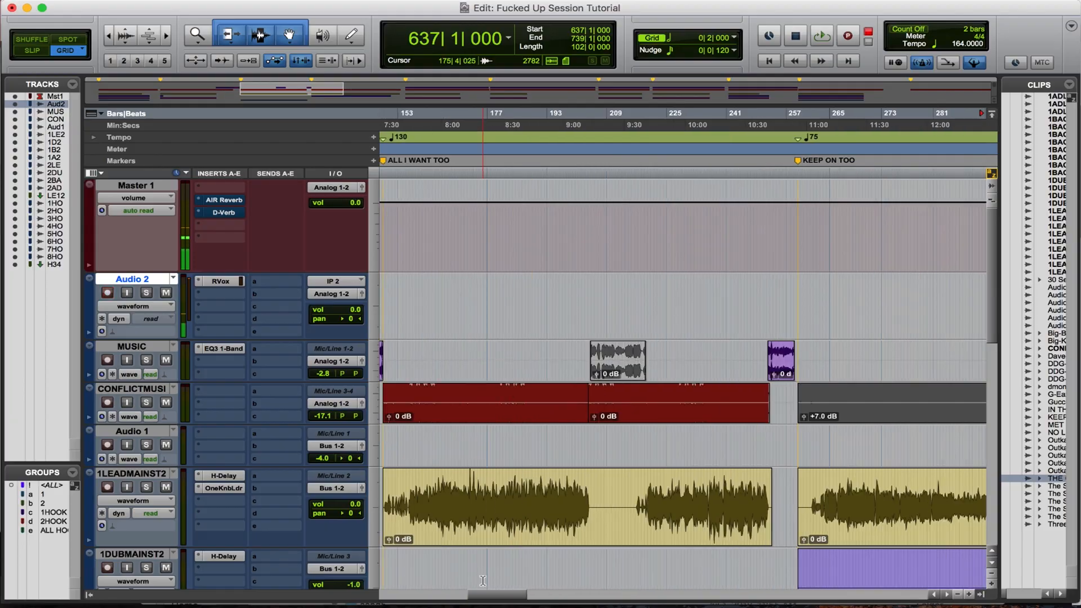
{"action": "key", "text": "super+bracketleft"}
{"action": "key", "text": "super+bracketleft"}
{"action": "key", "text": "super+bracketleft"}
{"action": "key", "text": "super+bracketleft"}
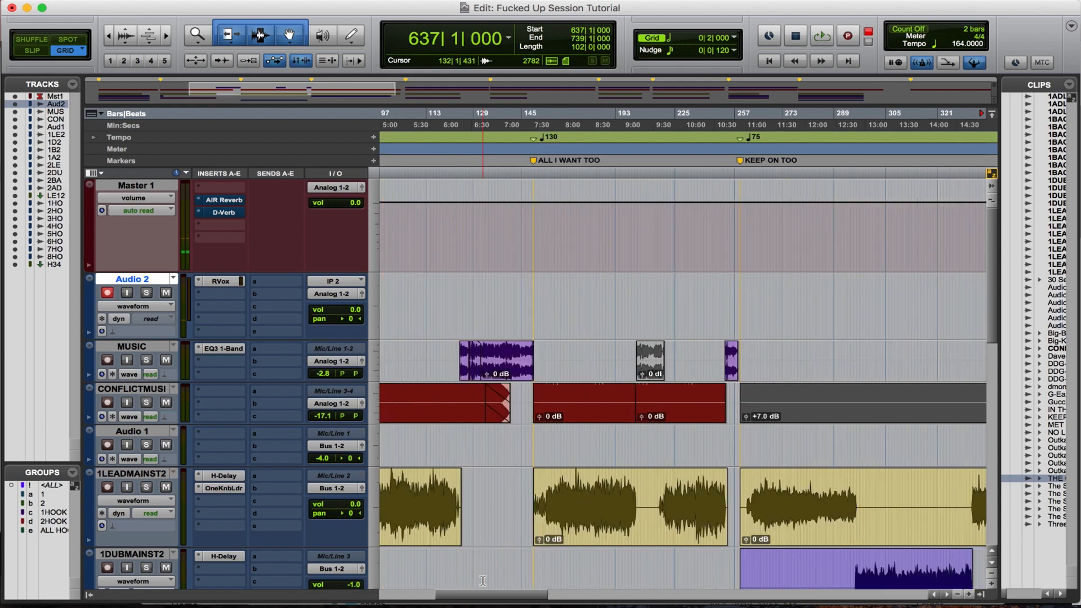
{"action": "key", "text": "super+bracketleft"}
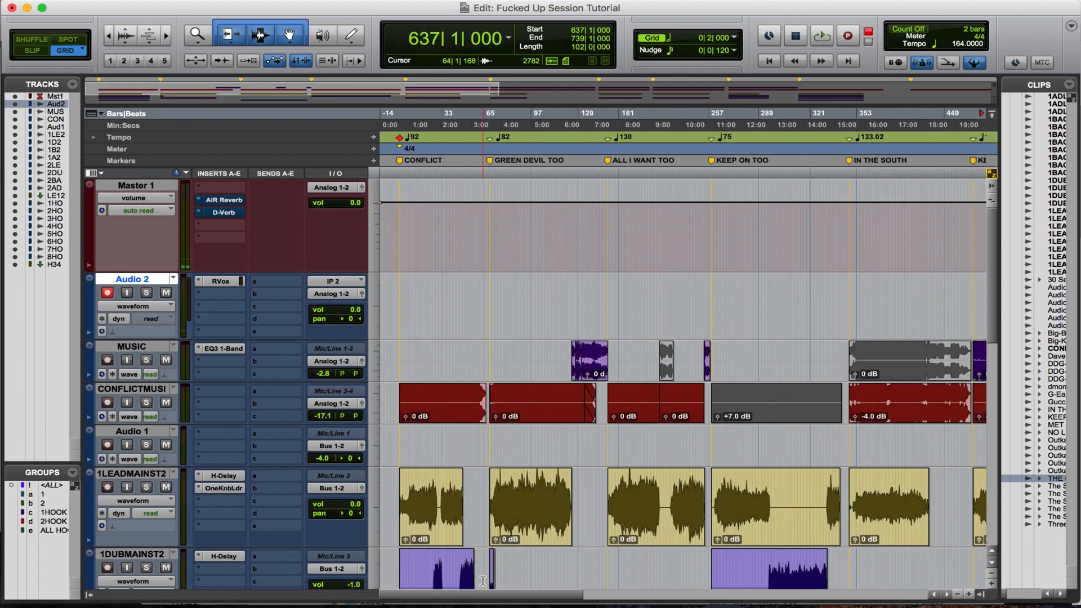